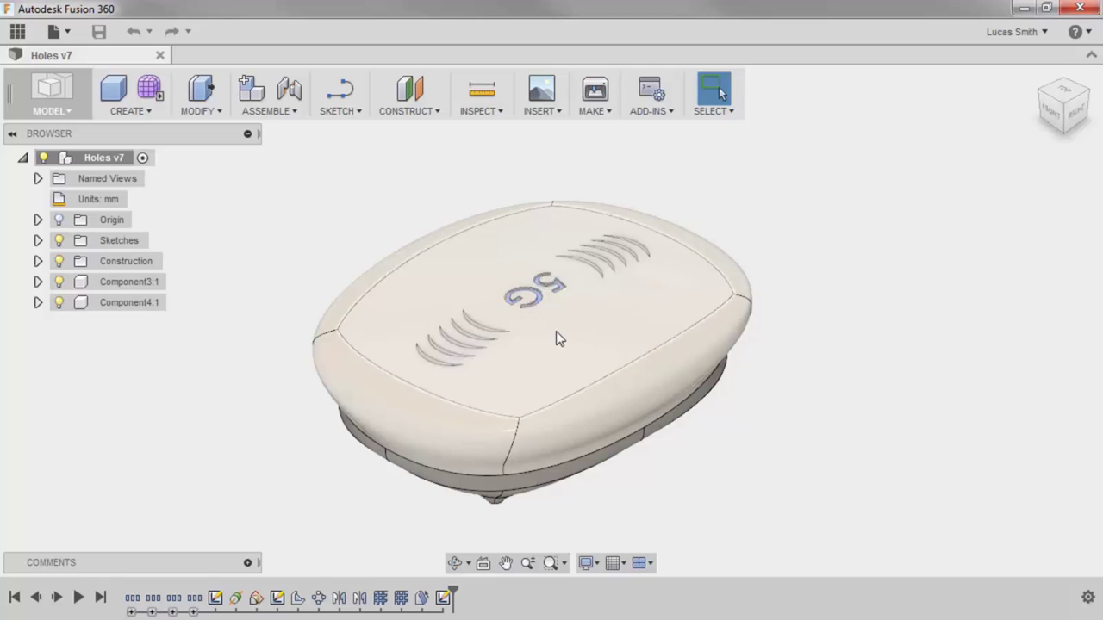
# Pull the top cover aside to inspect the base, revert it, then hide Component4:1.
pyautogui.moveTo(556, 330); pyautogui.dragTo(636, 258)
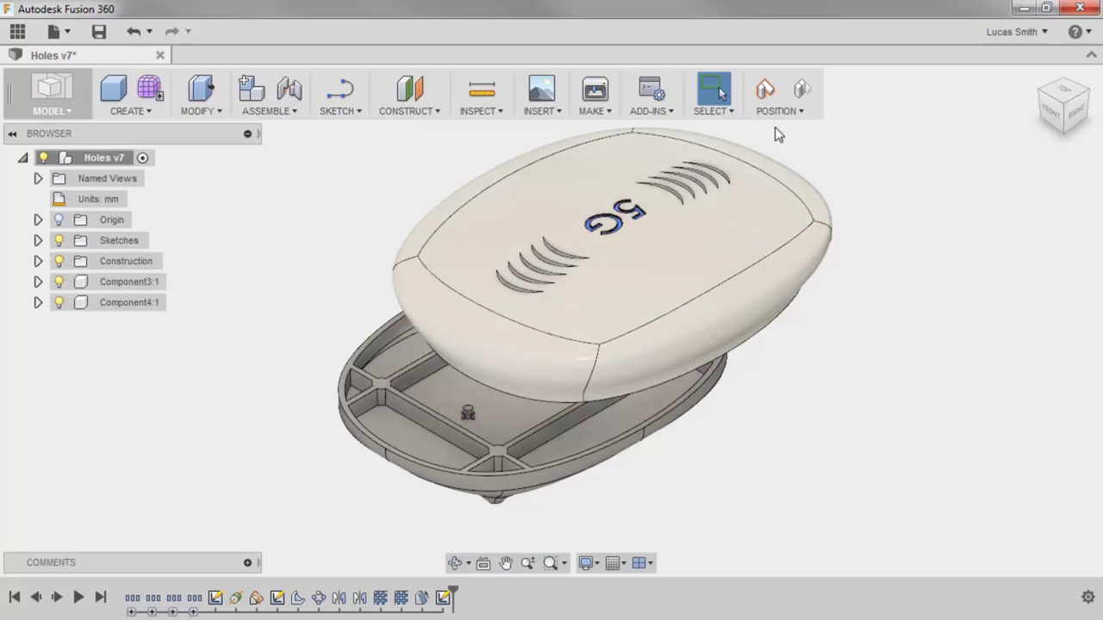
pyautogui.click(798, 96)
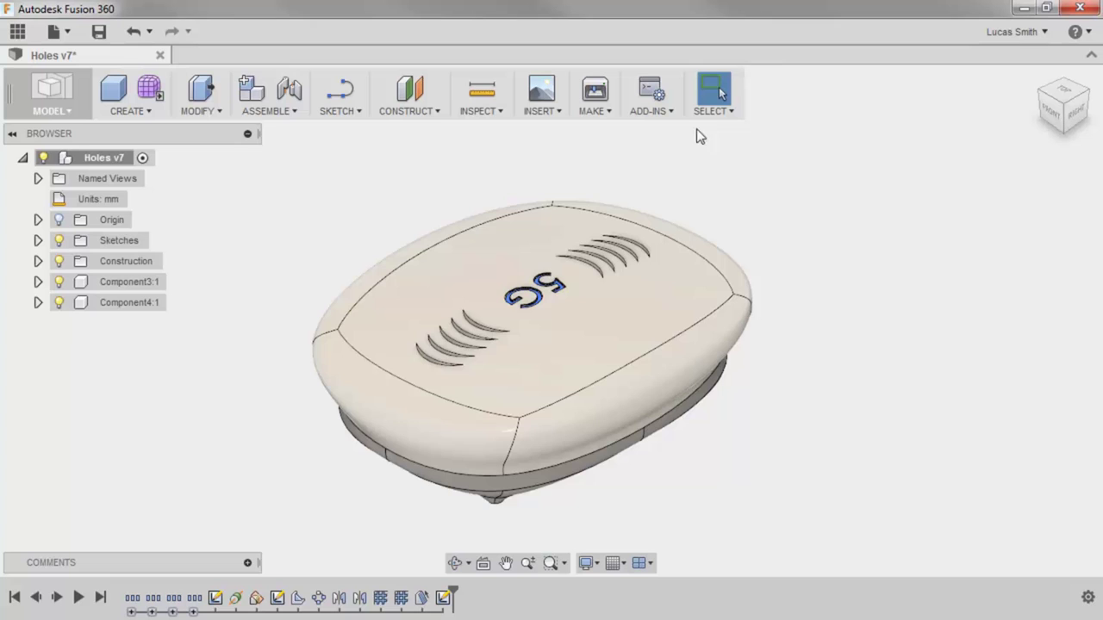
pyautogui.click(63, 302)
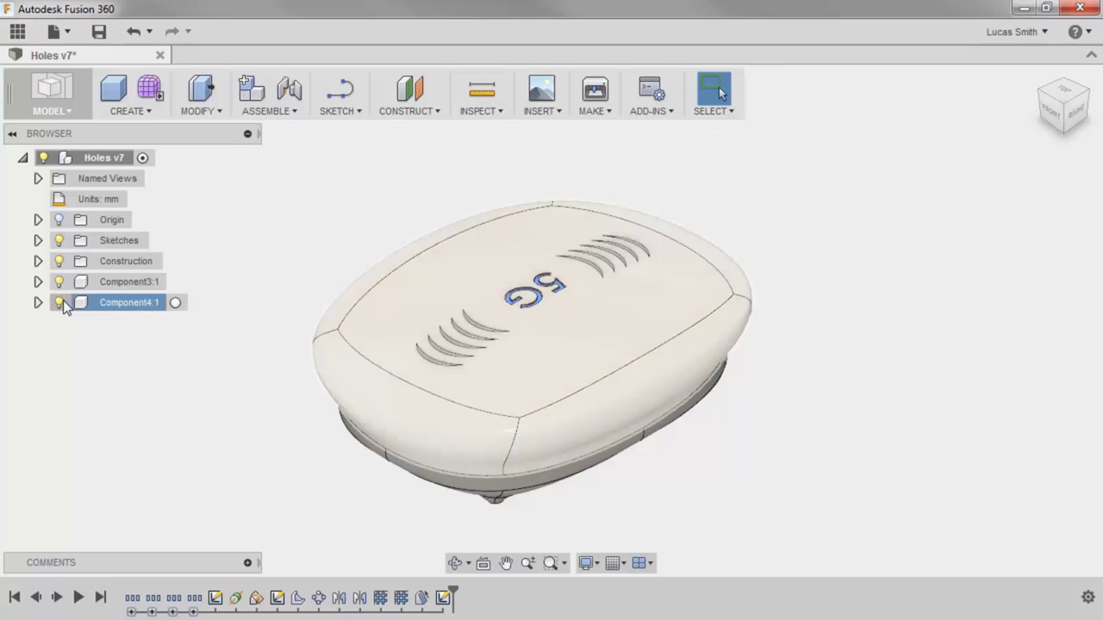
pyautogui.click(63, 302)
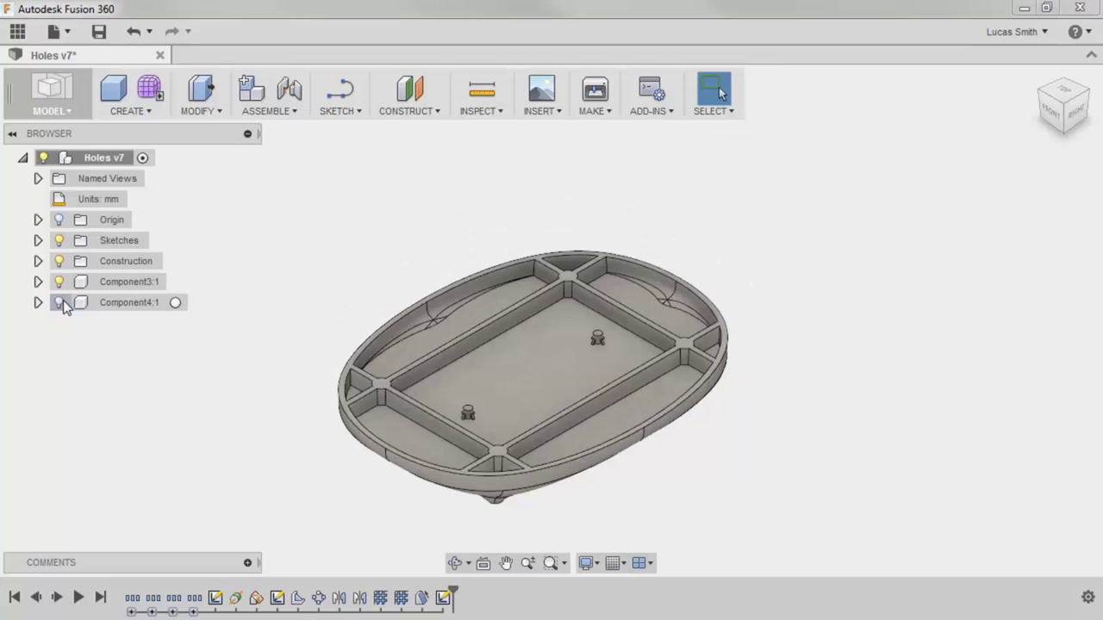
# Start a new Hole feature from the CREATE menu on the base tray.
pyautogui.rightClick(216, 240)
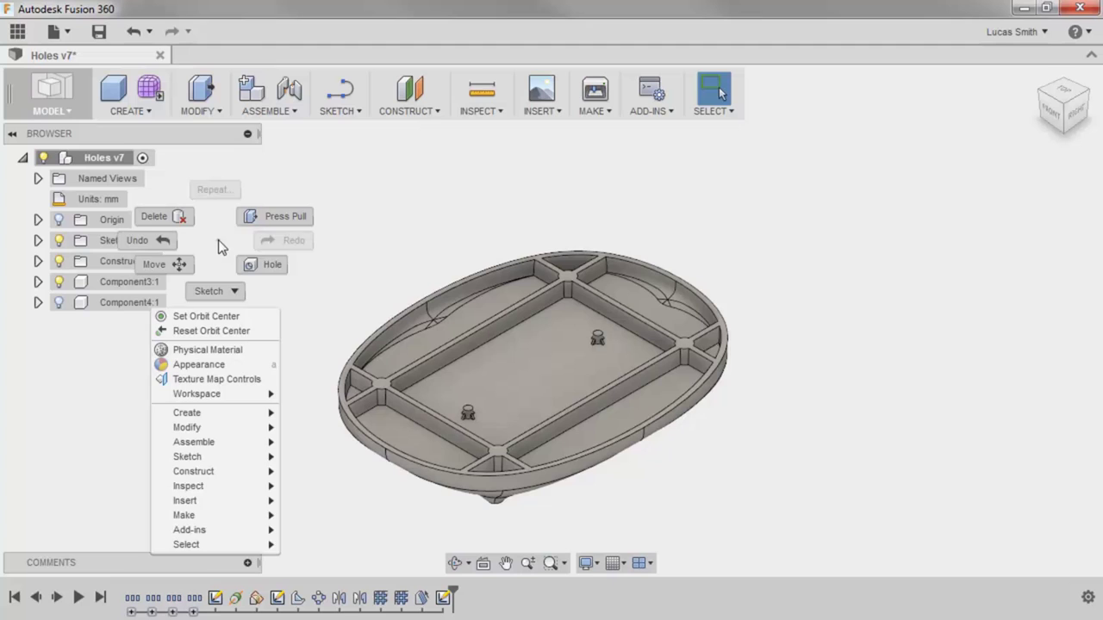
pyautogui.click(208, 219)
pyautogui.click(137, 112)
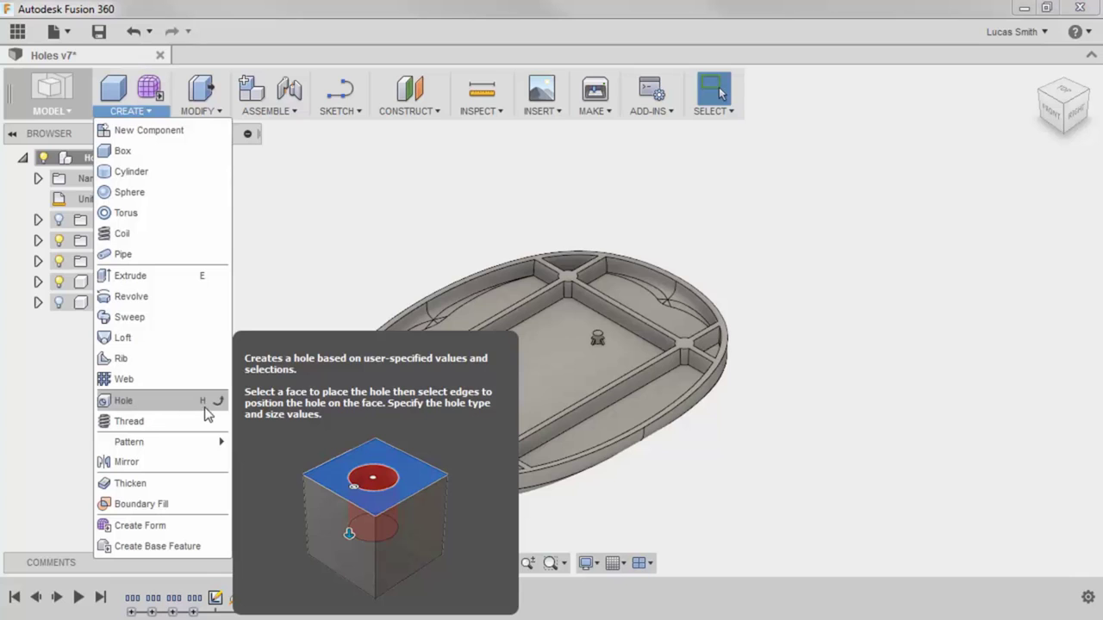
pyautogui.click(189, 399)
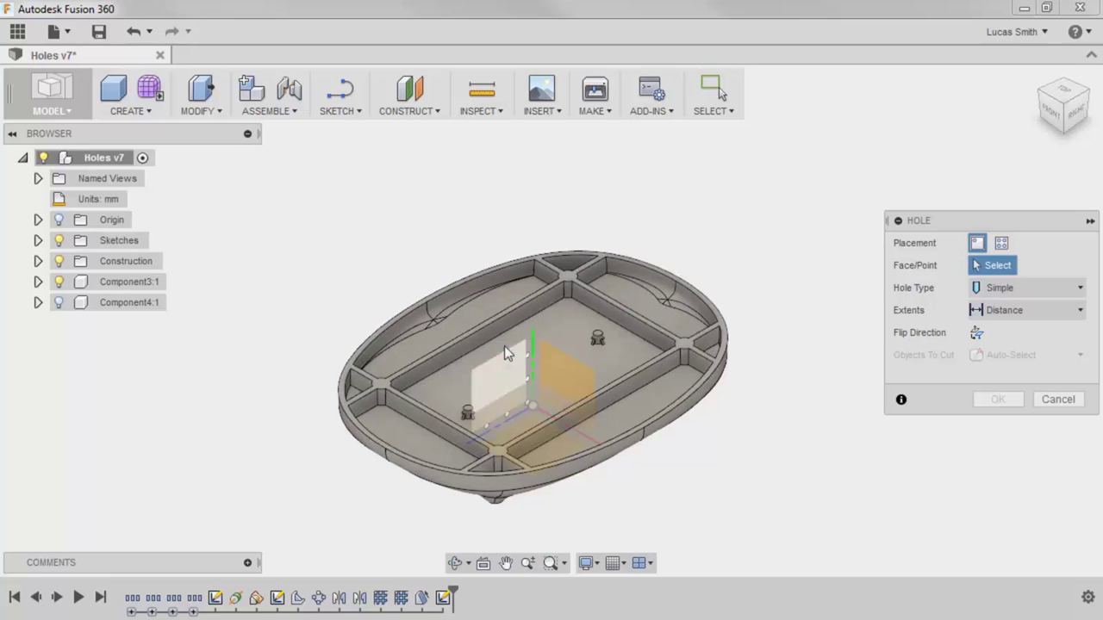
# Place a single hole on a rib corner face and slide it along the rib.
pyautogui.click(383, 385)
pyautogui.scroll(5, 382, 385)
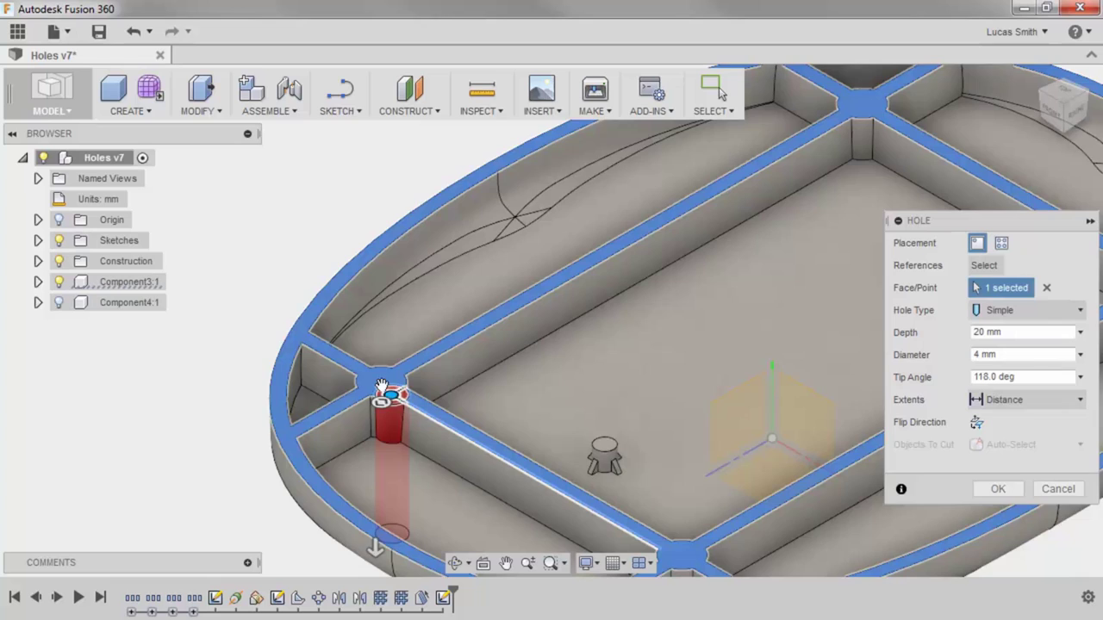
pyautogui.scroll(3, 388, 386)
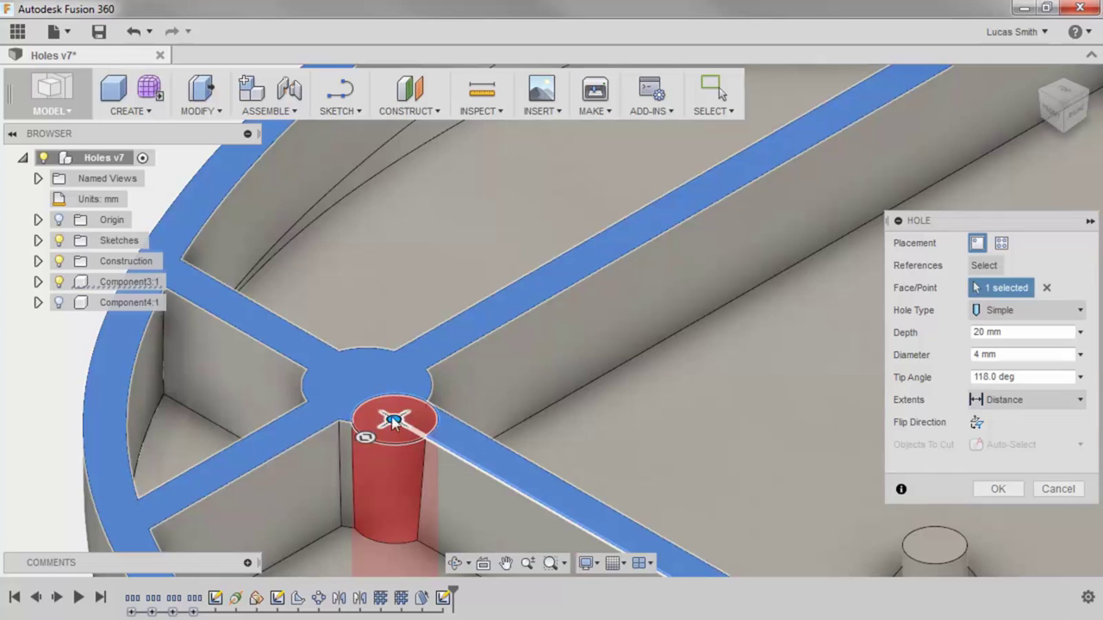
pyautogui.moveTo(390, 416)
pyautogui.mouseDown()
pyautogui.moveTo(456, 417)
pyautogui.moveTo(384, 389)
pyautogui.moveTo(379, 372)
pyautogui.moveTo(433, 371)
pyautogui.mouseUp()
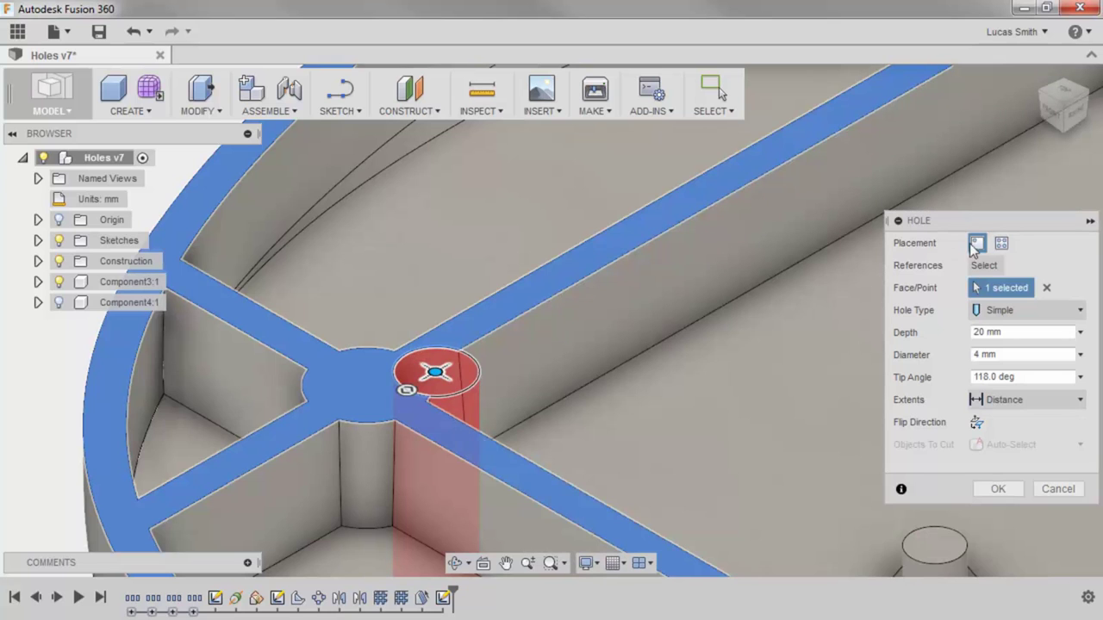
# Switch hole placement to From Sketch, list the sketches, and zoom out to the whole base.
pyautogui.click(1001, 243)
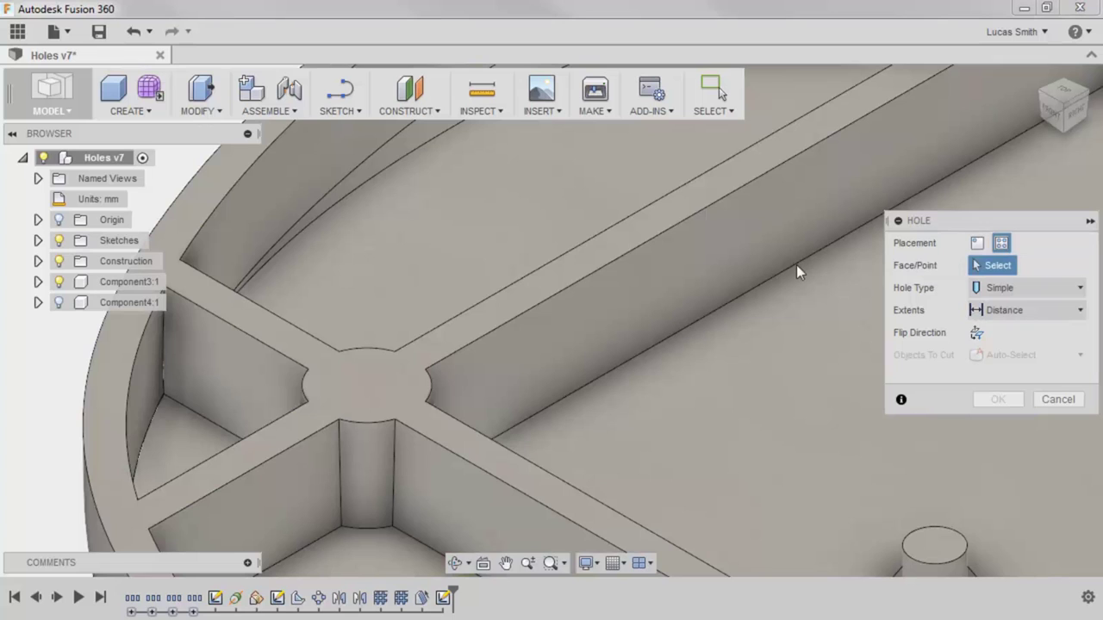
pyautogui.click(38, 241)
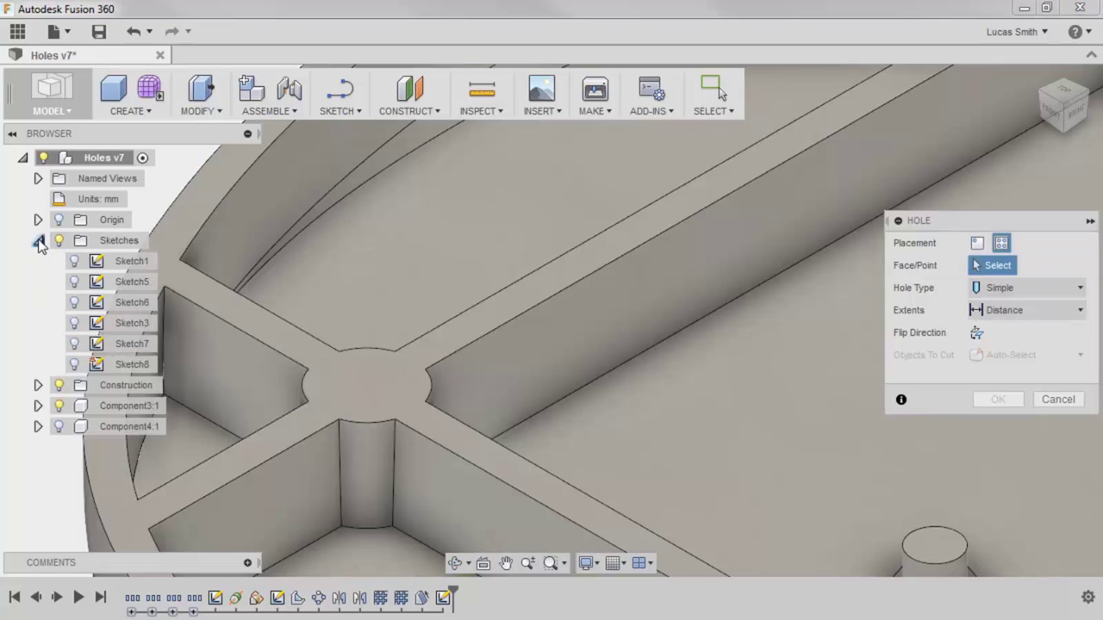
pyautogui.scroll(-2, 520, 432)
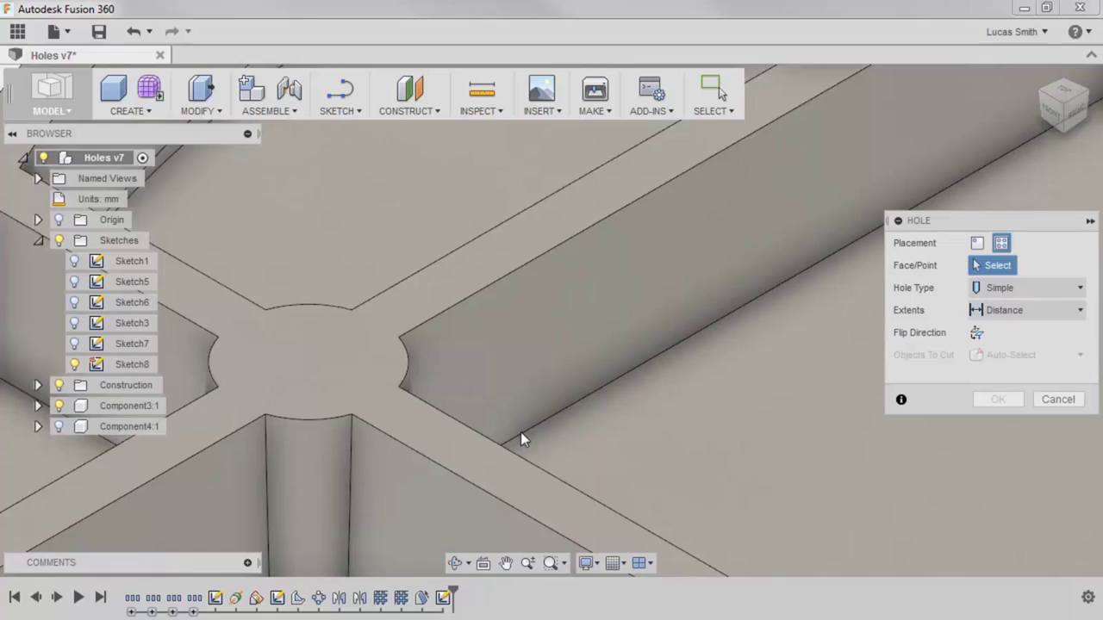
pyautogui.scroll(-3, 536, 436)
pyautogui.scroll(-3, 536, 436)
pyautogui.scroll(-2, 535, 436)
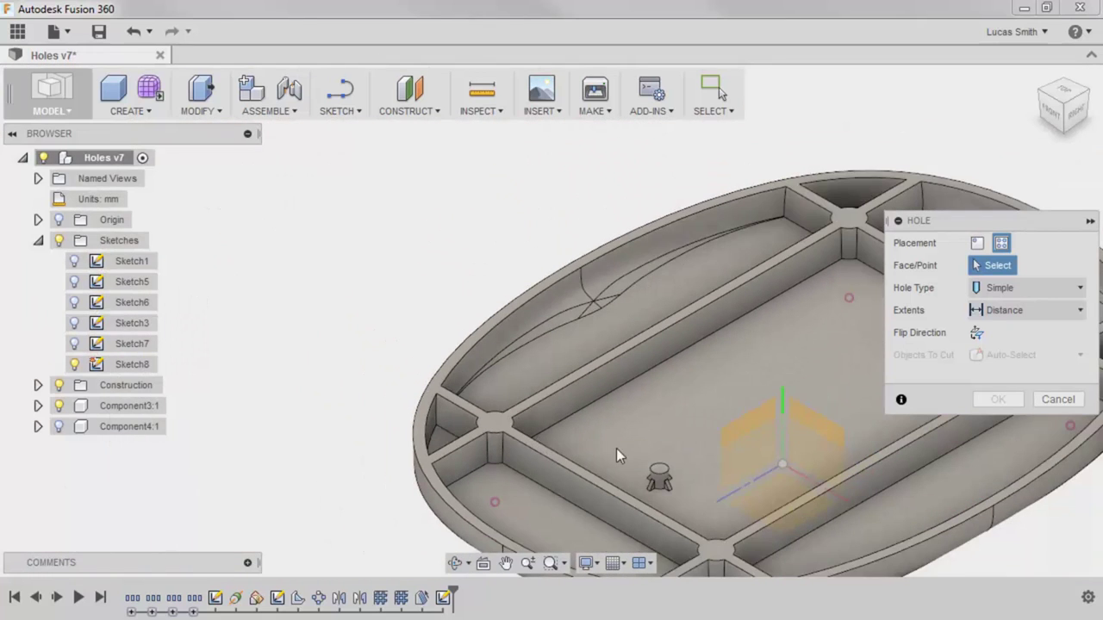
pyautogui.scroll(-3, 616, 448)
pyautogui.moveTo(482, 422); pyautogui.dragTo(471, 352, button='middle')
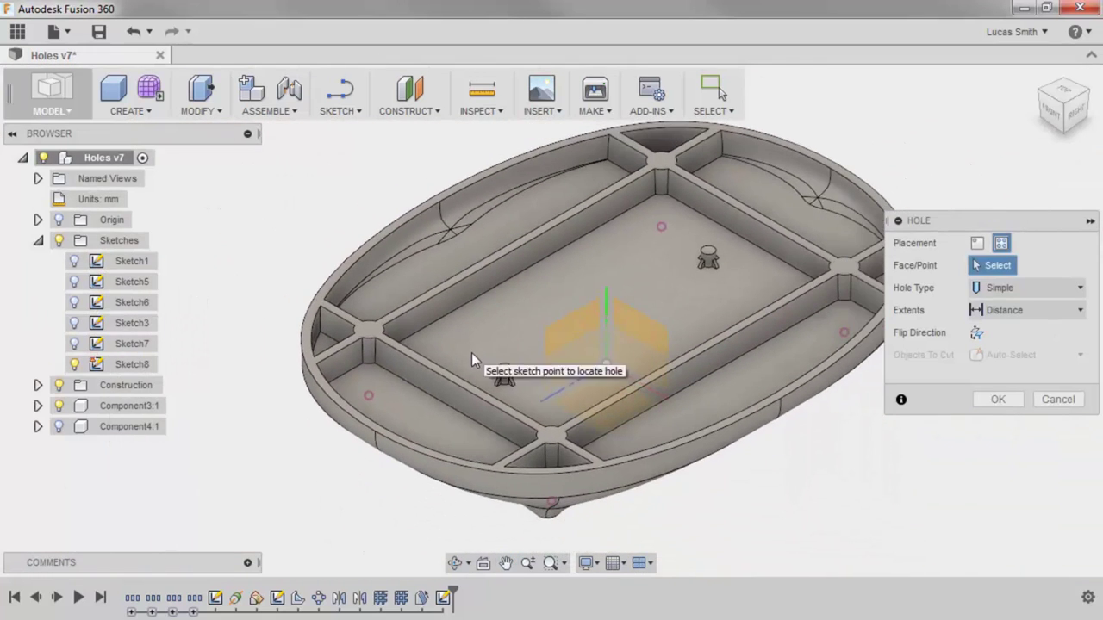
# Pick the four sketch points around the base and flip the holes to cut upward.
pyautogui.click(548, 504)
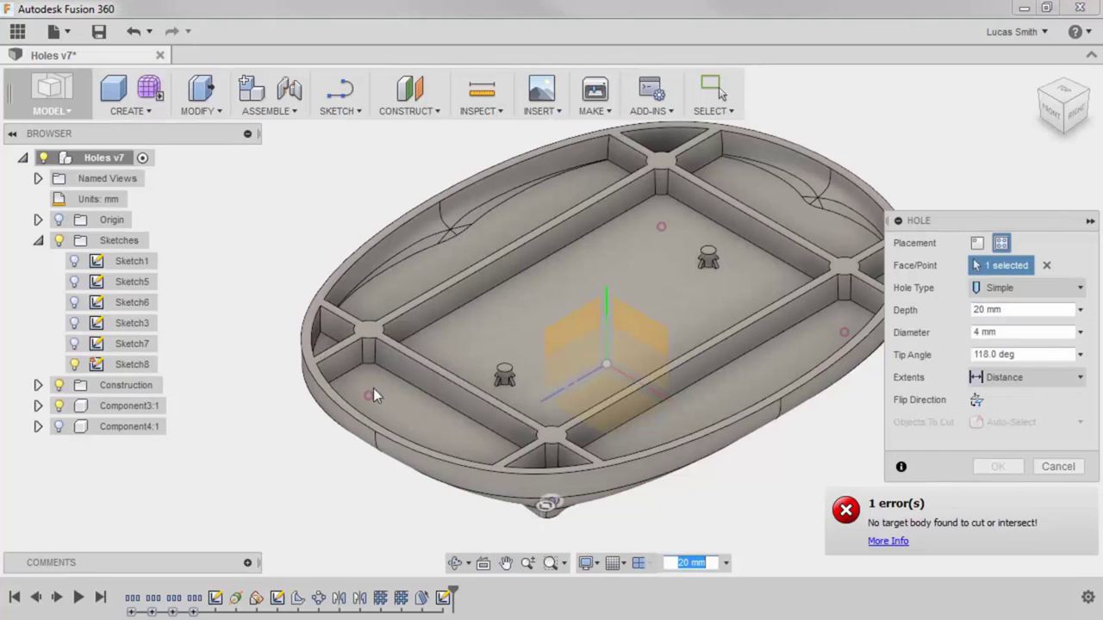
pyautogui.click(660, 227)
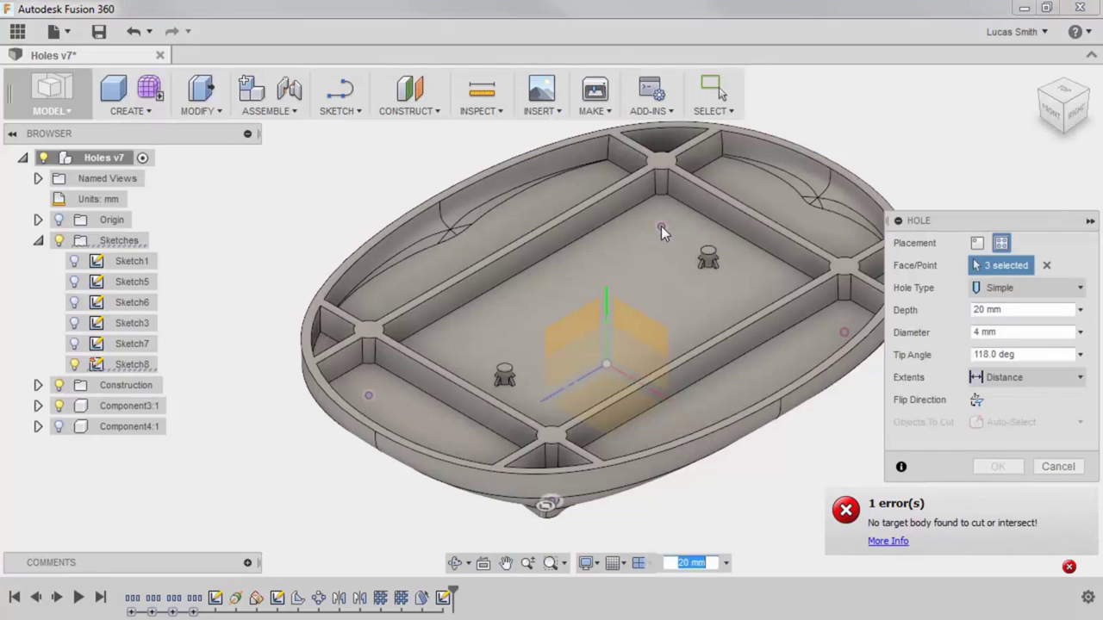
pyautogui.click(844, 332)
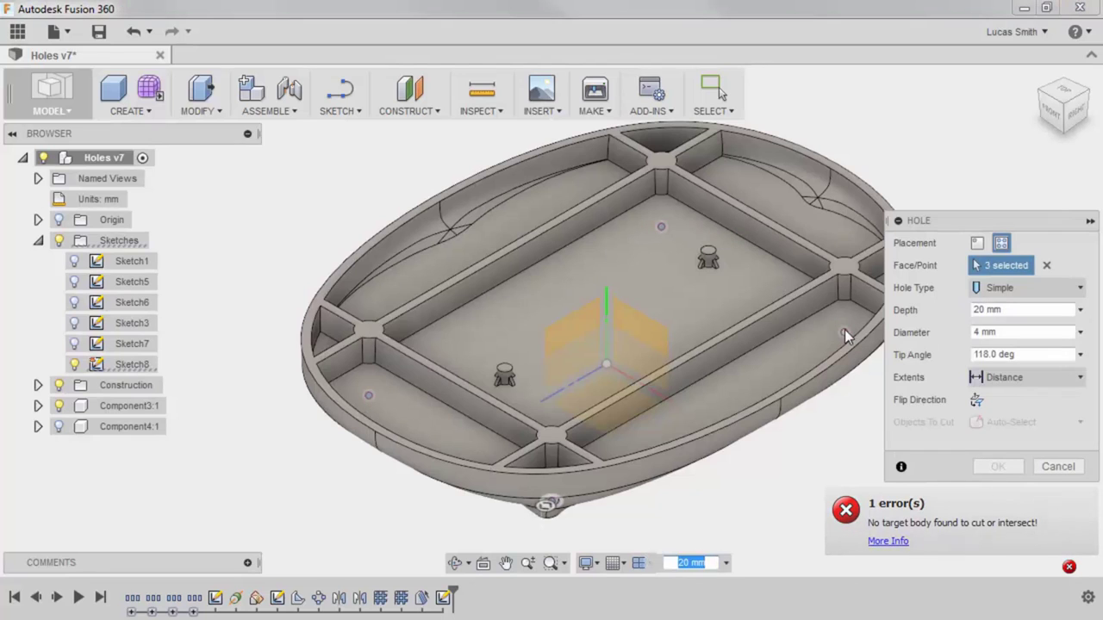
pyautogui.click(976, 400)
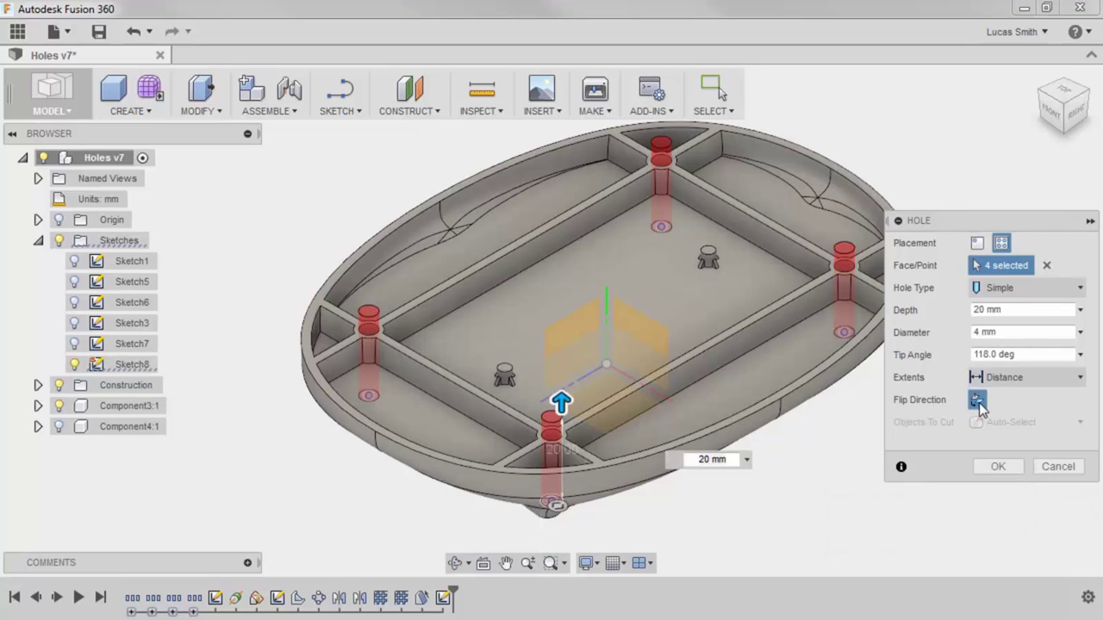
# View the part from the right side and shorten the hole depth to 18 mm.
pyautogui.click(1078, 120)
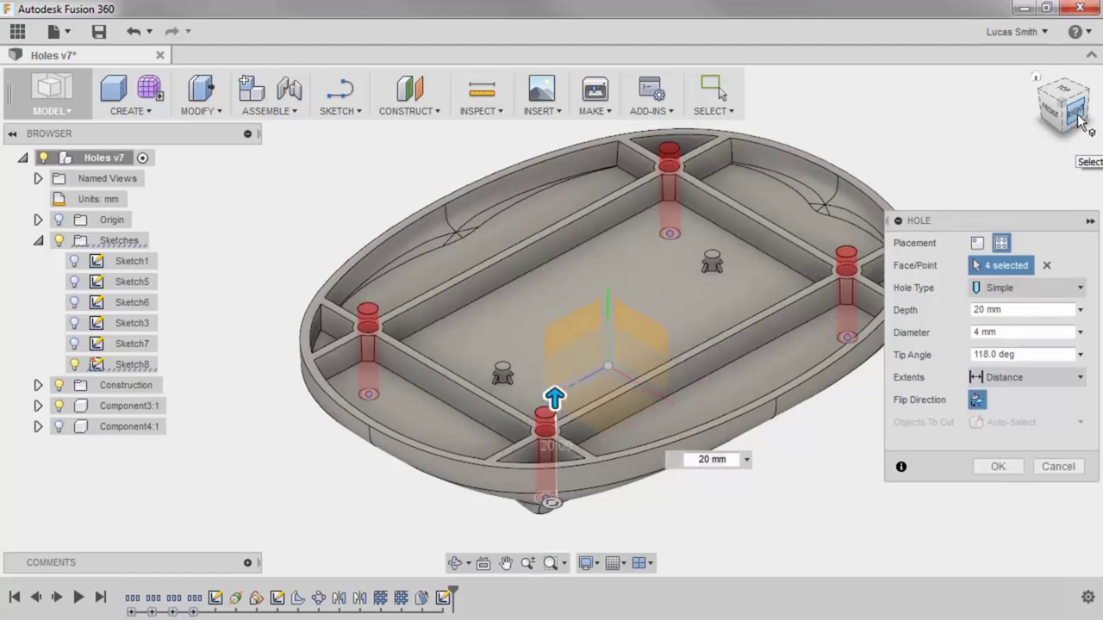
pyautogui.scroll(5, 426, 318)
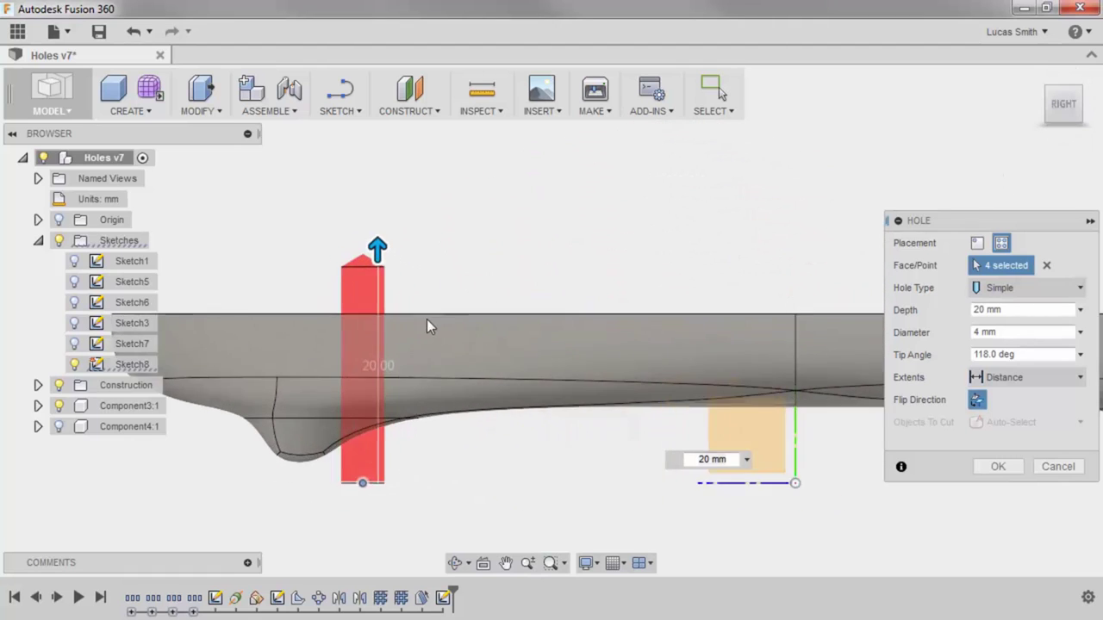
pyautogui.moveTo(419, 369); pyautogui.dragTo(499, 357, button='middle')
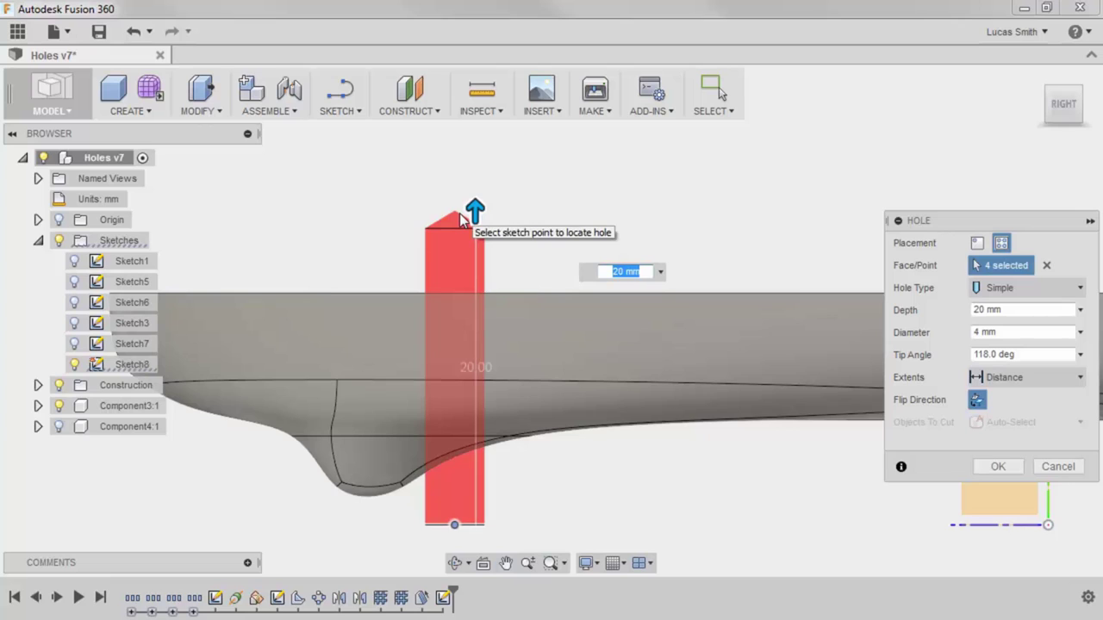
pyautogui.moveTo(475, 212); pyautogui.dragTo(476, 248)
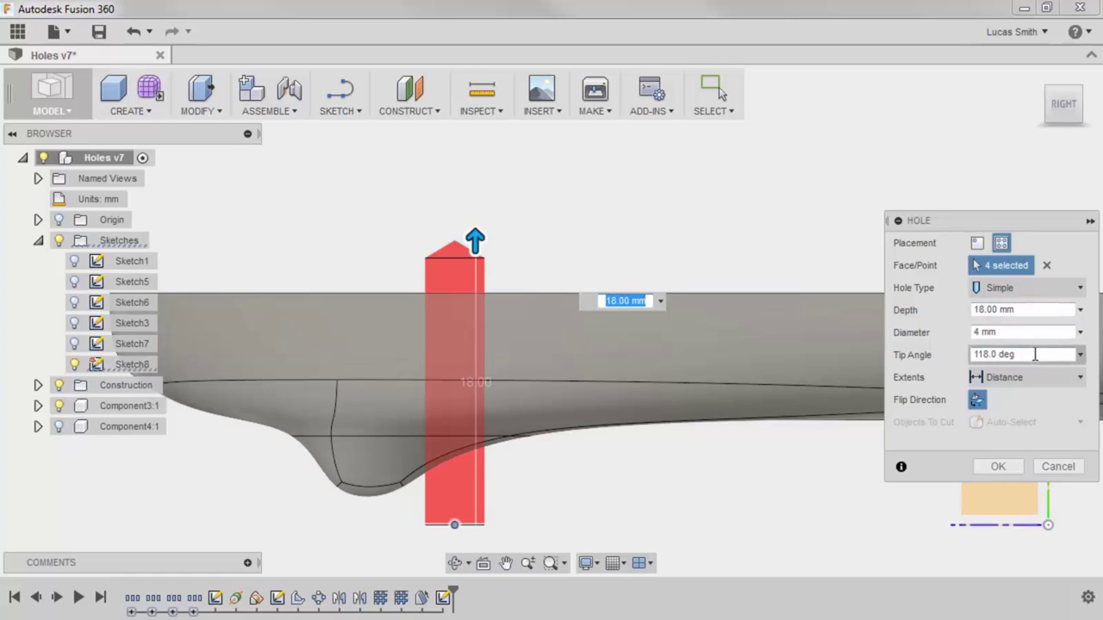
# Make the holes counterbored with a 3 mm deep, 4.40 mm diameter counterbore.
pyautogui.click(1038, 297)
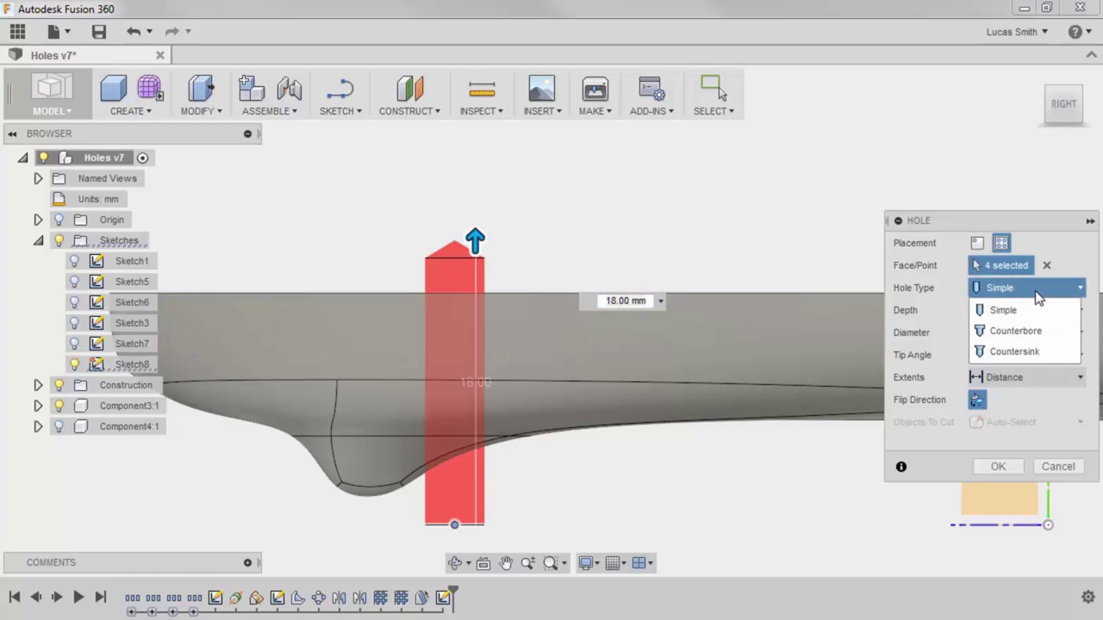
pyautogui.click(1055, 332)
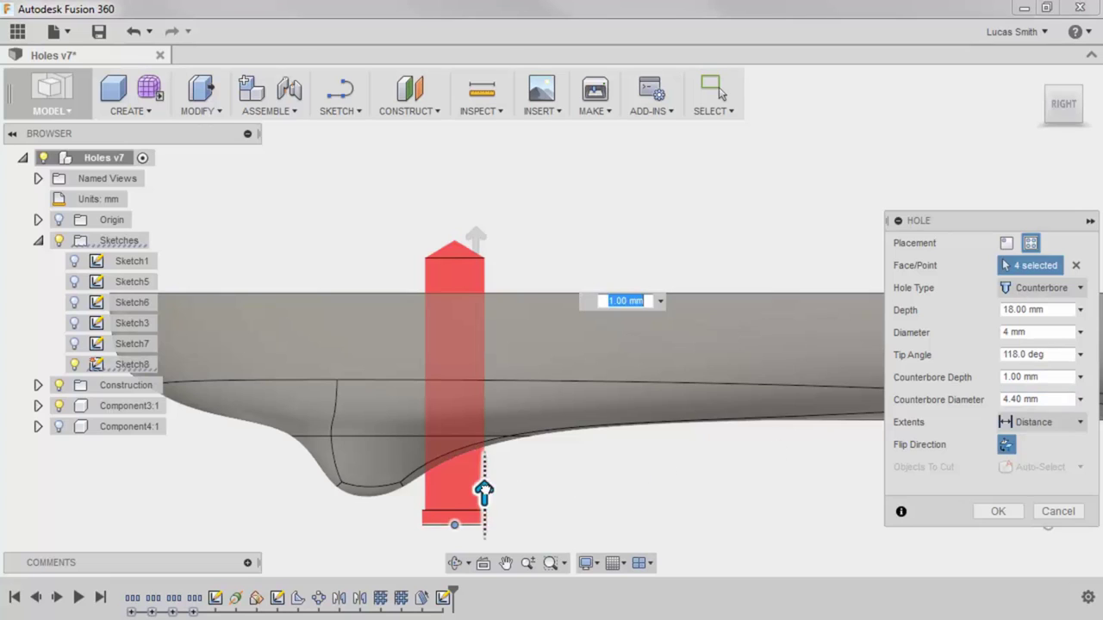
pyautogui.moveTo(483, 493); pyautogui.dragTo(484, 462)
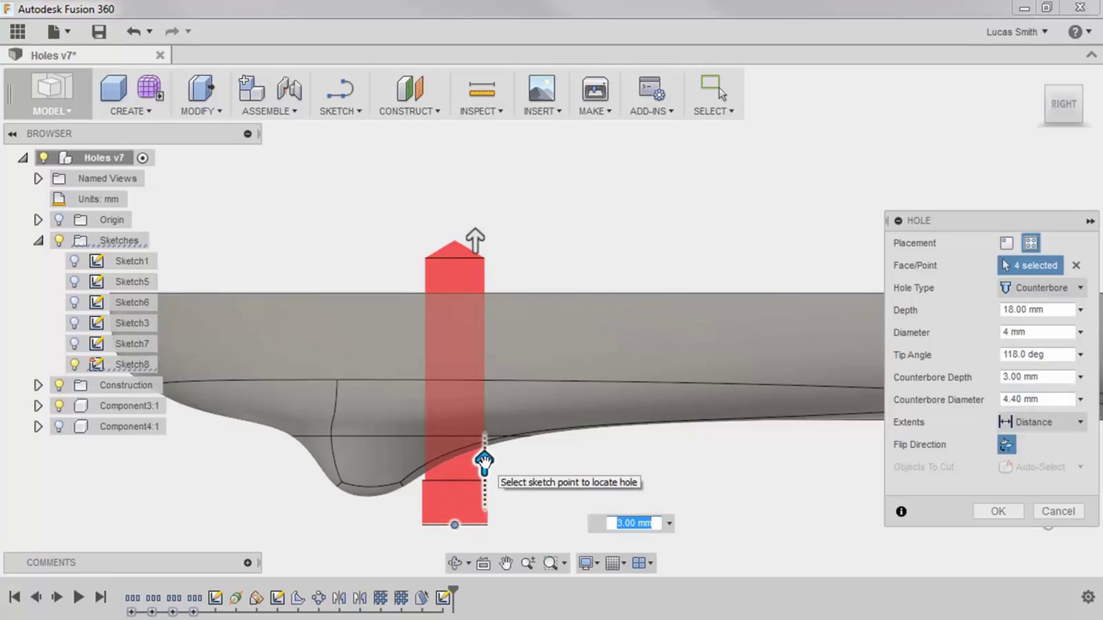
# Change the holes to 90-degree countersinks with a 6 mm countersink diameter.
pyautogui.click(1077, 287)
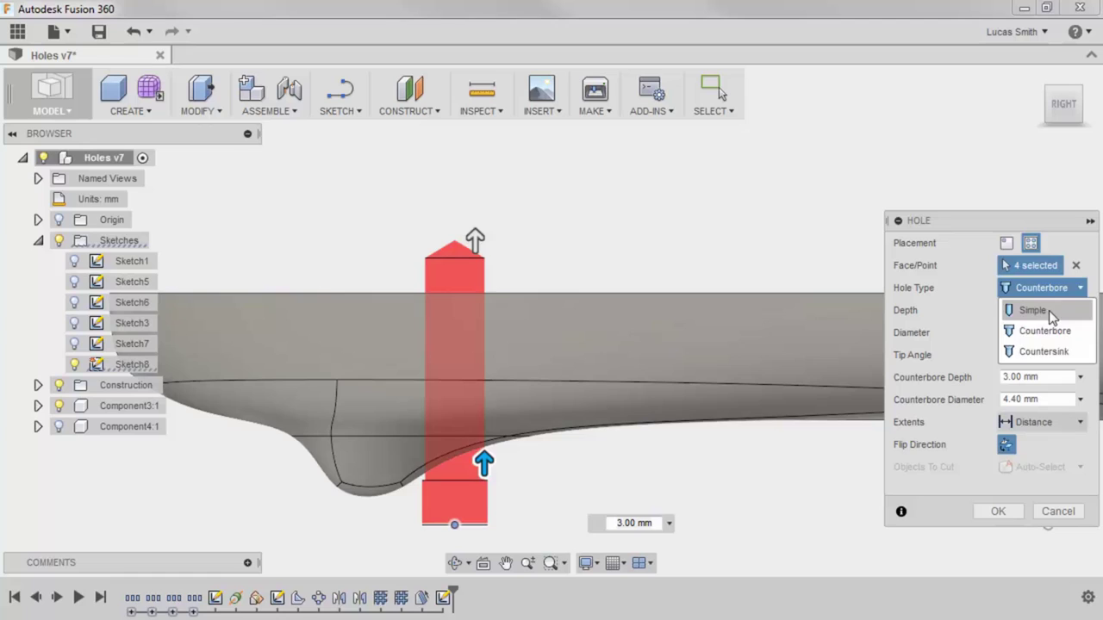
pyautogui.click(1060, 353)
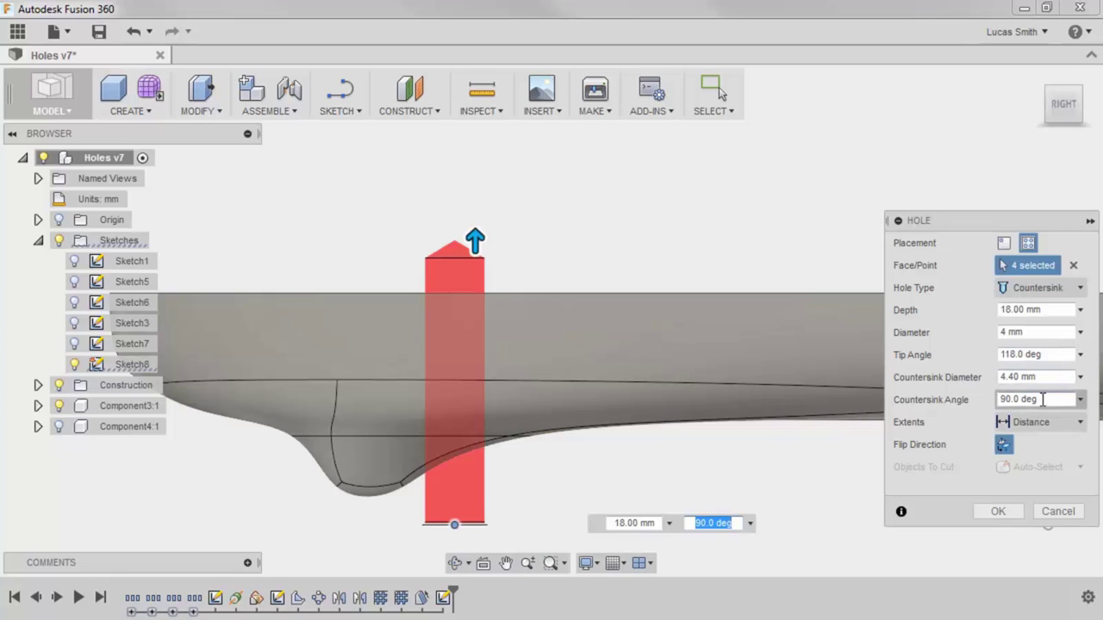
pyautogui.click(482, 517)
pyautogui.keyDown('shift'); pyautogui.moveTo(483, 517); pyautogui.dragTo(487, 505, button='middle'); pyautogui.keyUp('shift')
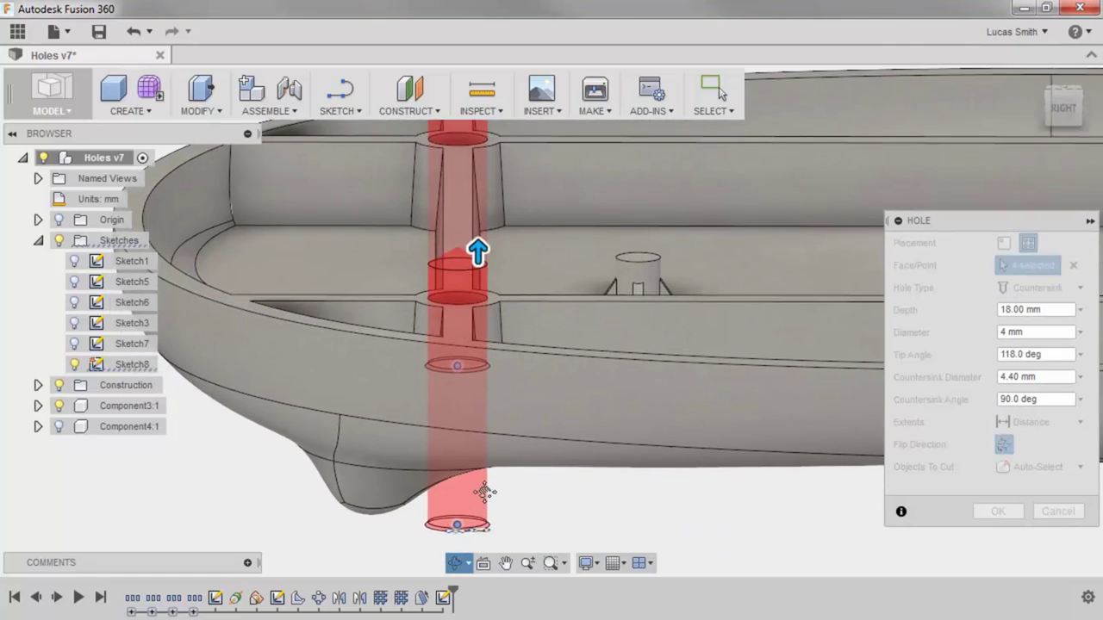
pyautogui.moveTo(486, 506)
pyautogui.mouseDown()
pyautogui.moveTo(497, 515)
pyautogui.moveTo(487, 512)
pyautogui.mouseUp()
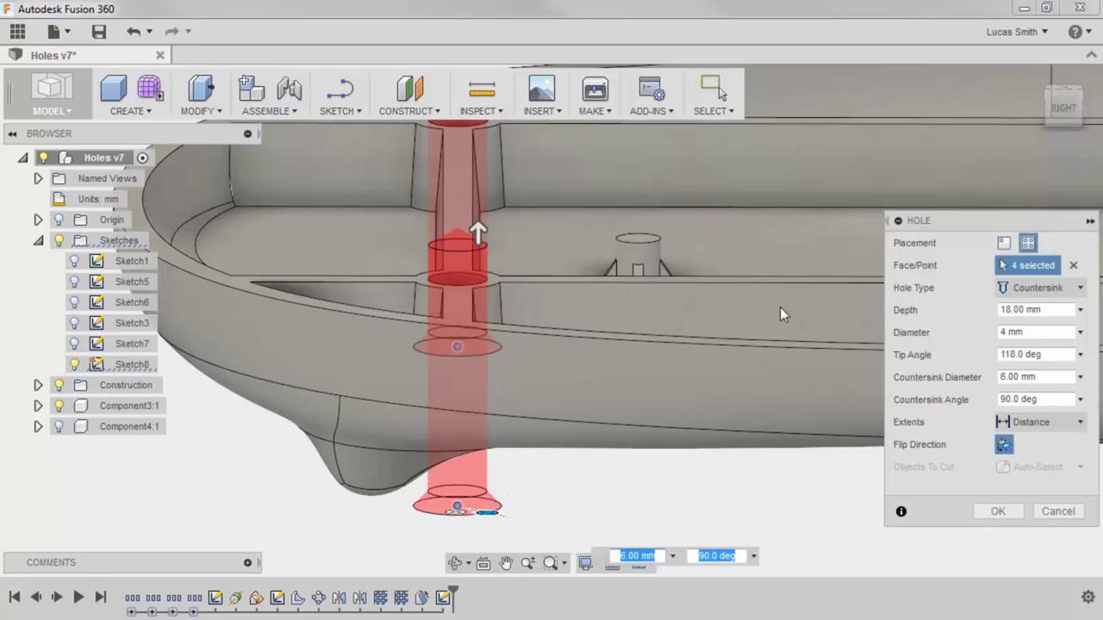
pyautogui.click(1063, 109)
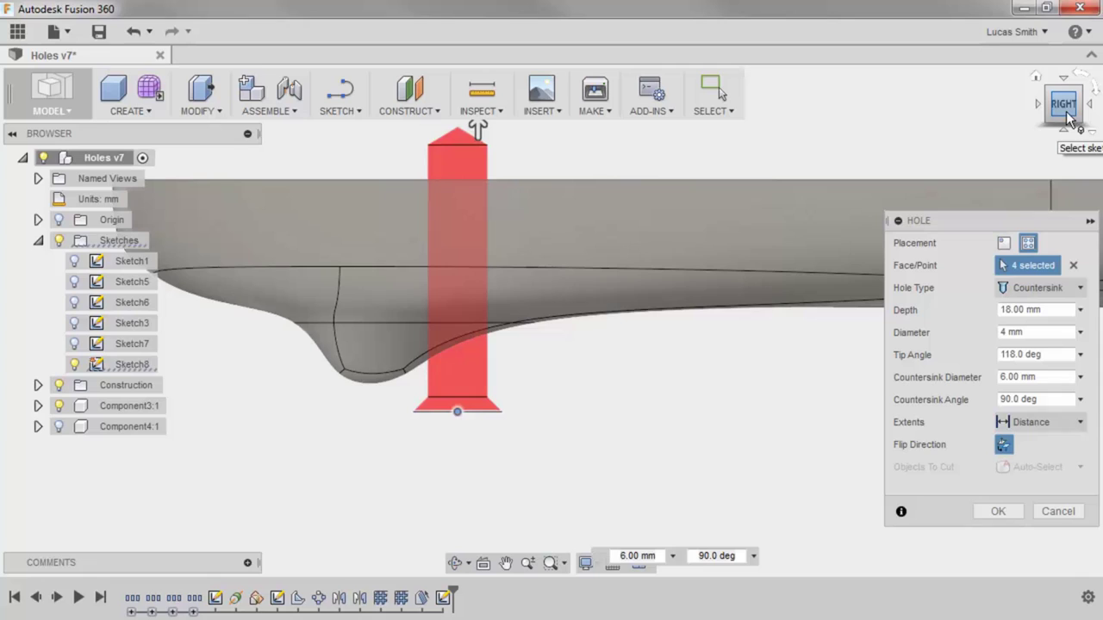
# Set counterbore holes: 6 mm counterbore diameter, 10 mm counterbore depth, 3 mm hole diameter.
pyautogui.click(1051, 289)
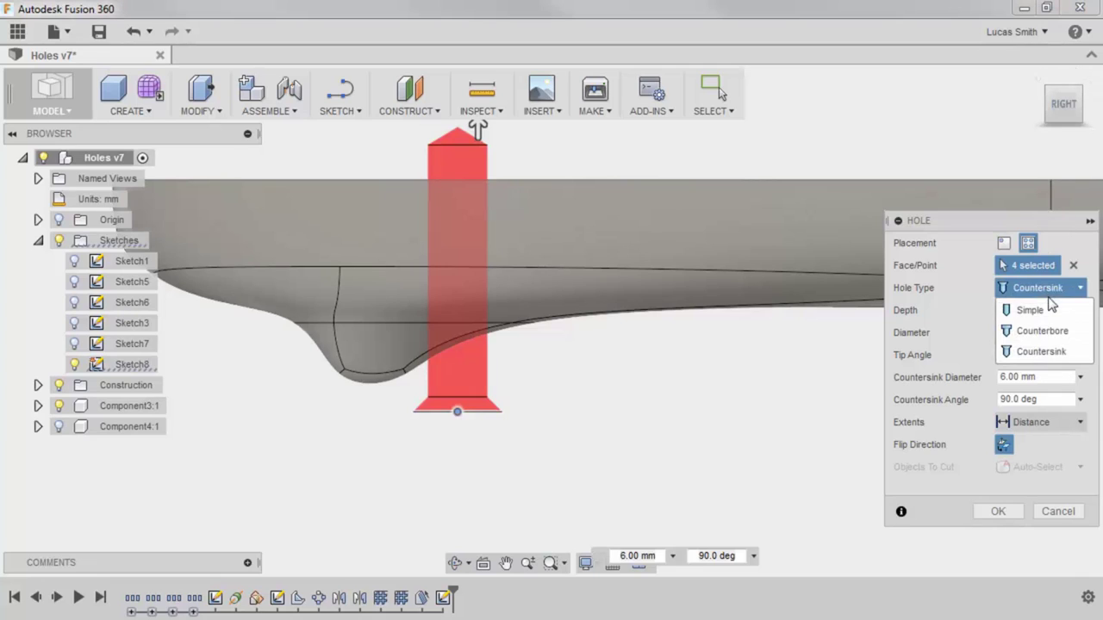
pyautogui.click(1051, 333)
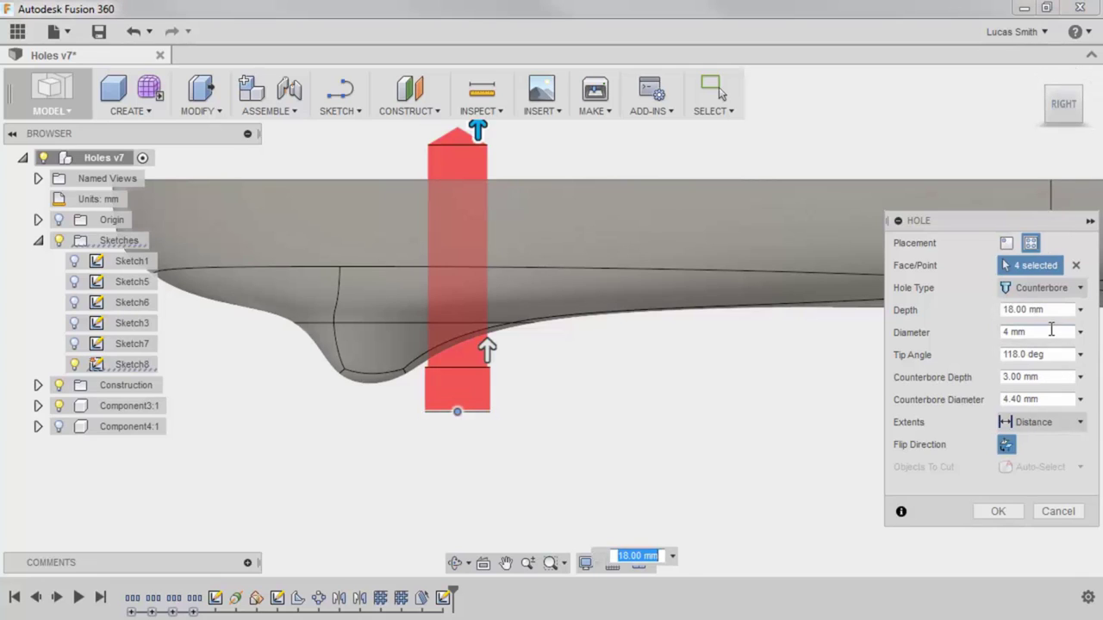
pyautogui.moveTo(1050, 399); pyautogui.dragTo(992, 398)
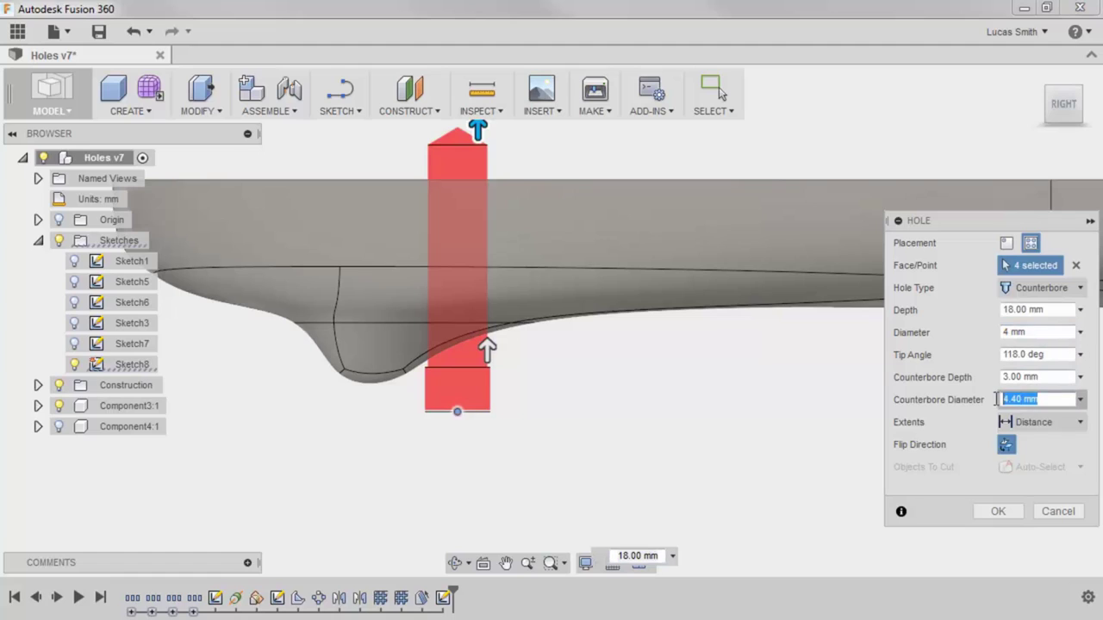
pyautogui.write('6')
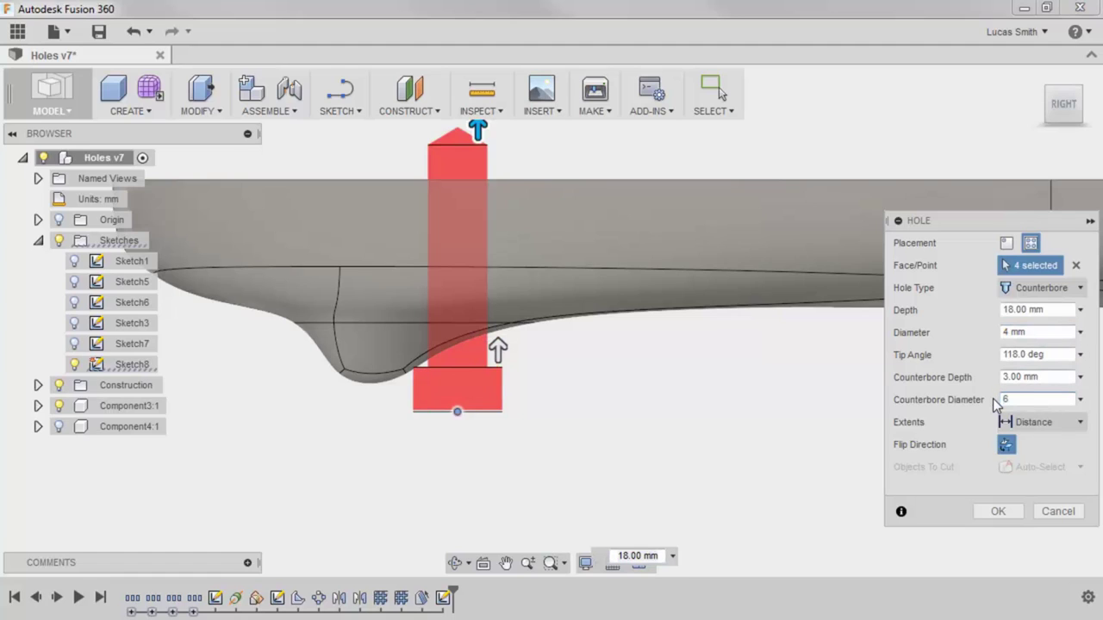
pyautogui.moveTo(1068, 376); pyautogui.dragTo(972, 377)
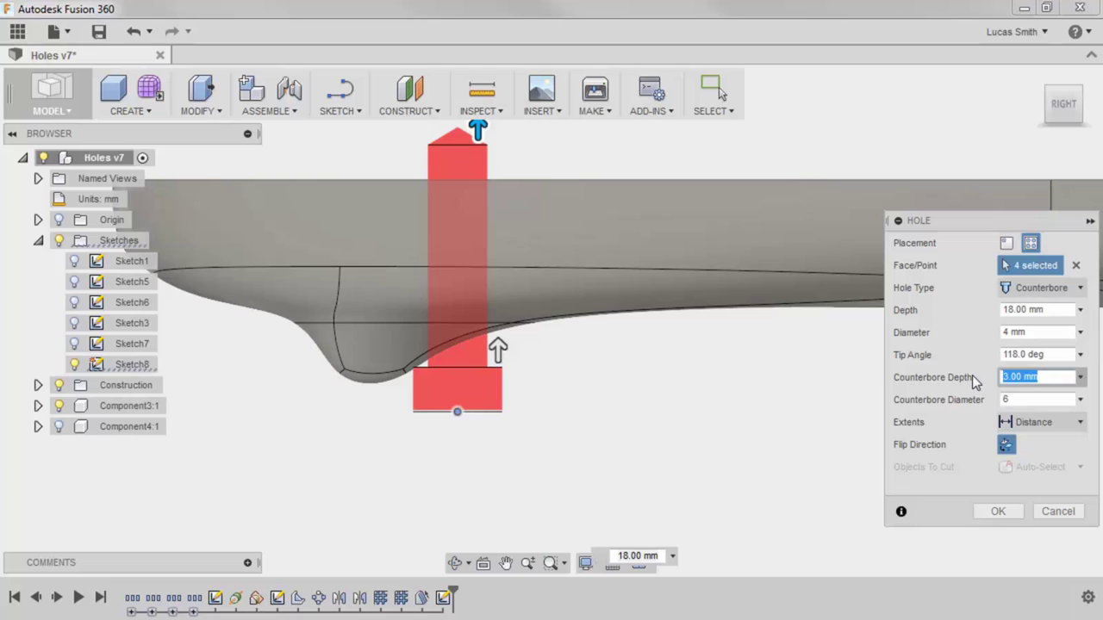
pyautogui.write('10')
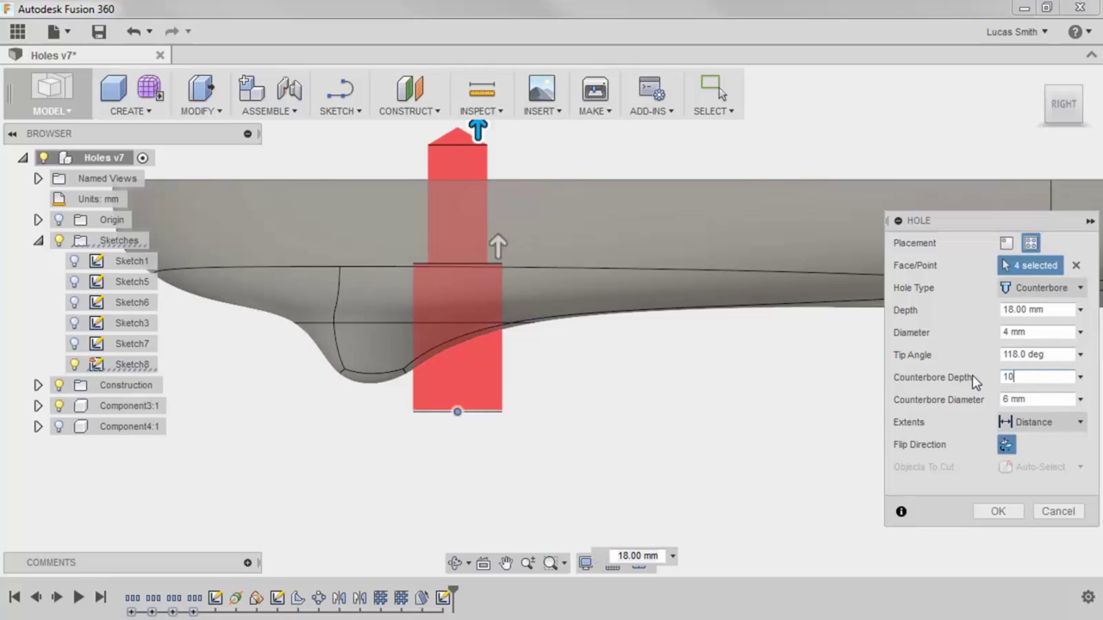
pyautogui.click(1030, 332)
pyautogui.write('3')
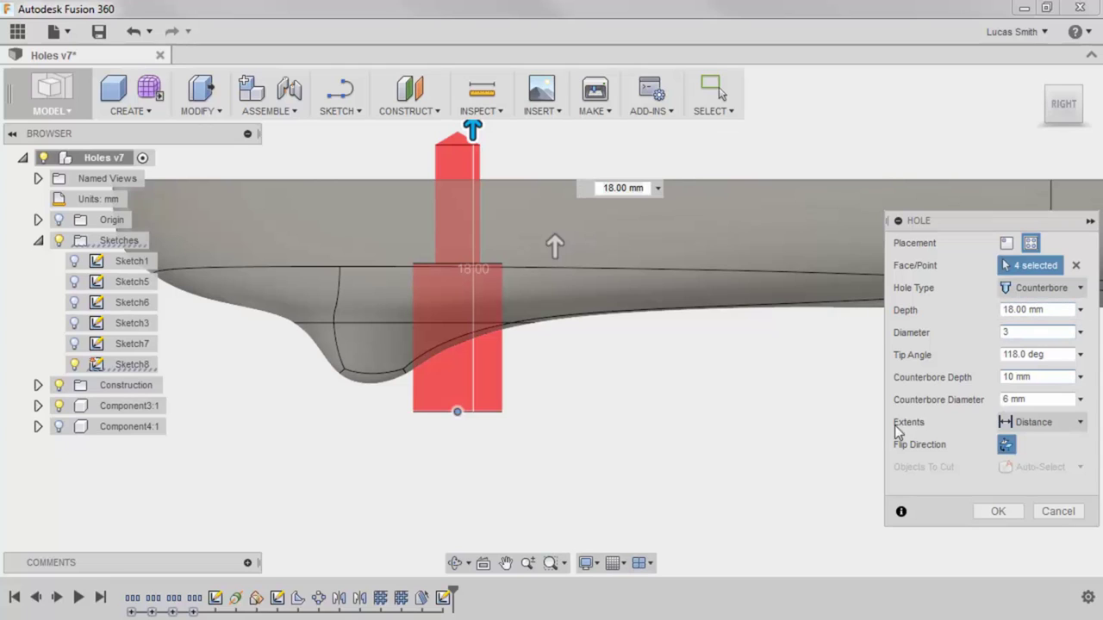
# Try the To and All extents, then return the holes to a 15.661 mm Distance extent.
pyautogui.click(1058, 422)
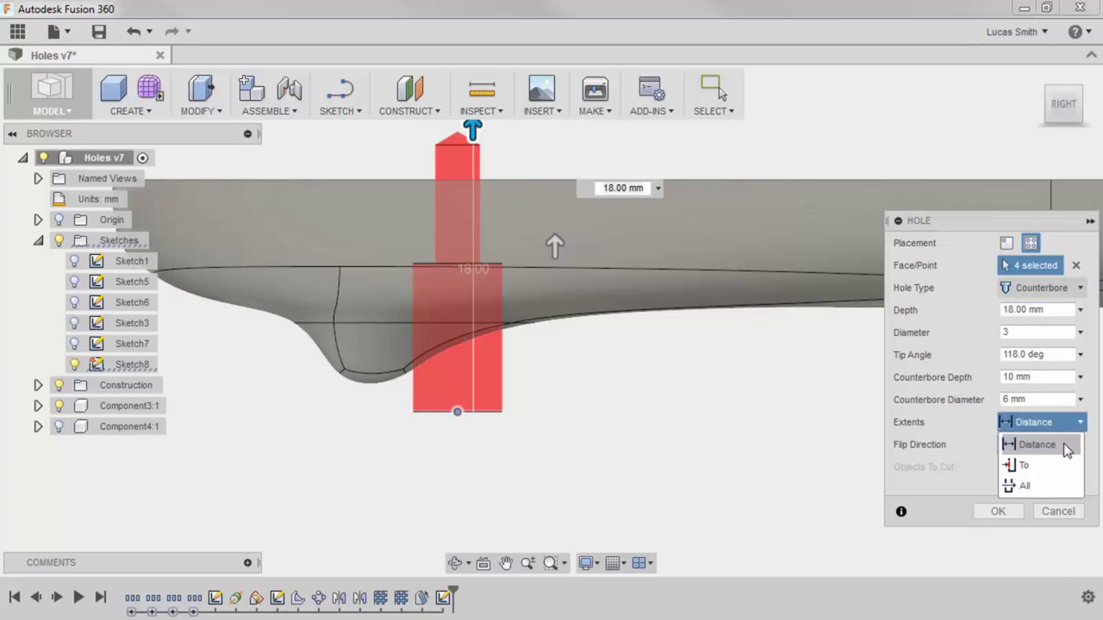
pyautogui.click(1058, 466)
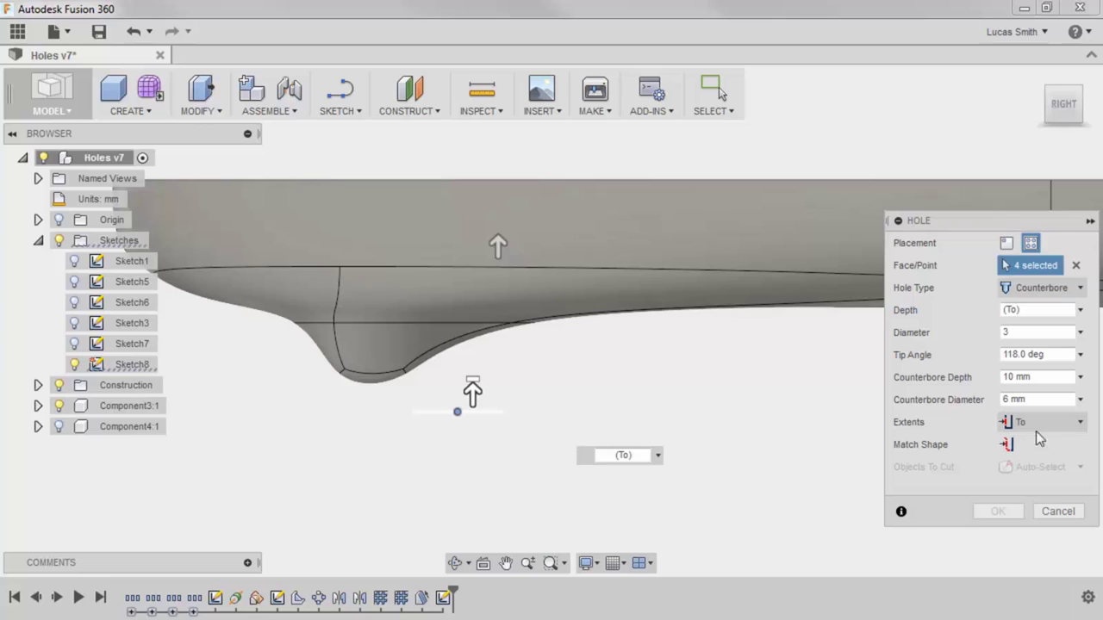
pyautogui.click(1042, 422)
pyautogui.click(1034, 463)
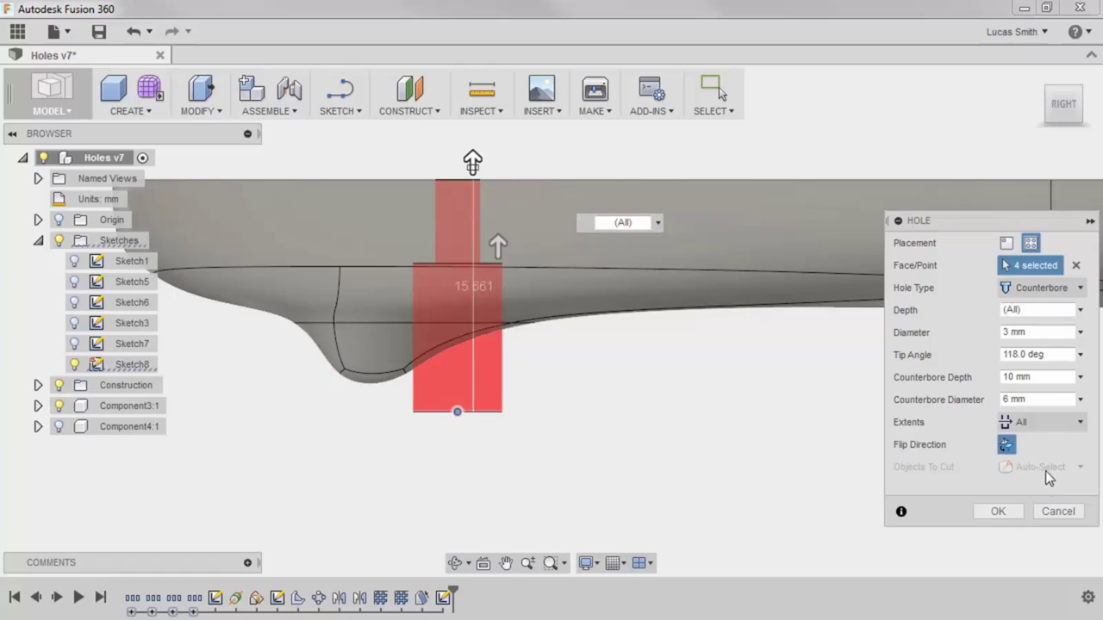
pyautogui.click(1051, 423)
pyautogui.click(1055, 445)
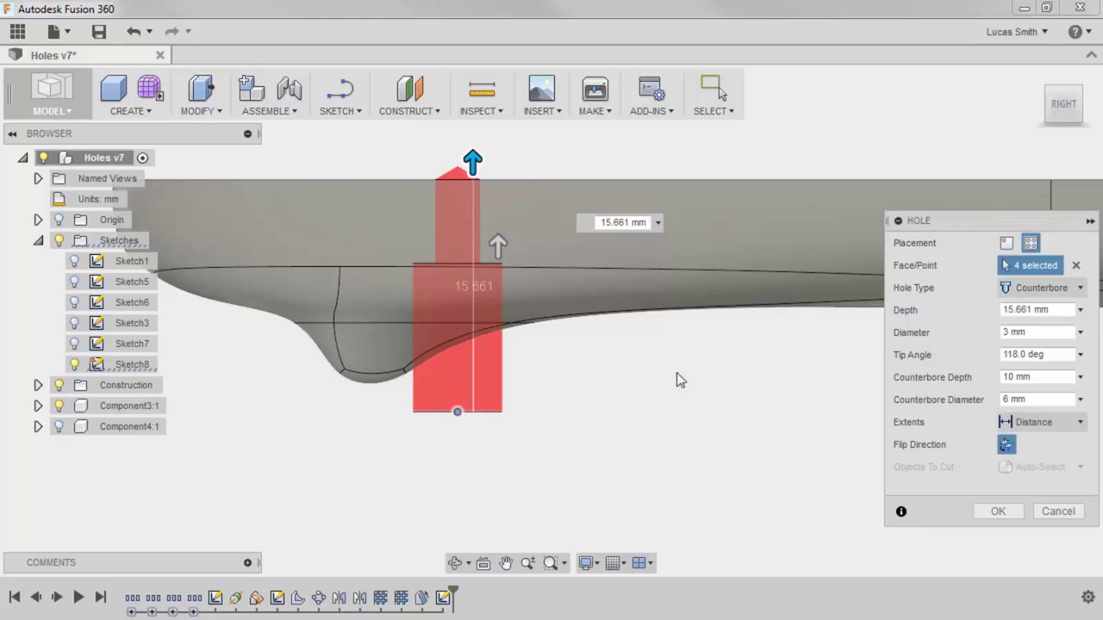
# Show Component4:1, set the hole depth to 30 mm, and create the counterbore holes.
pyautogui.click(59, 426)
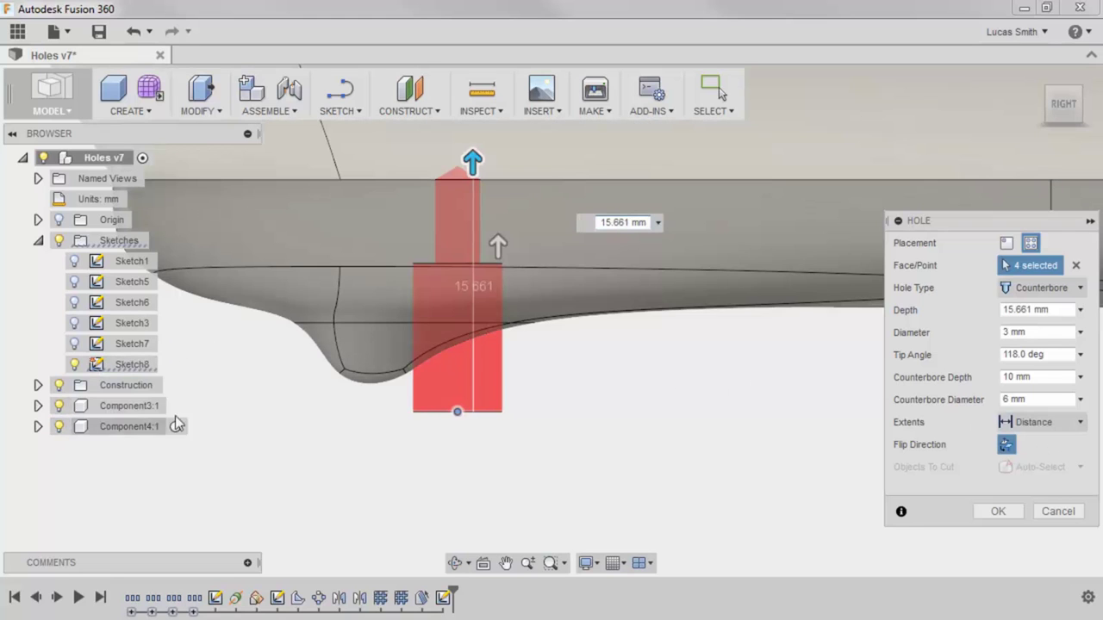
pyautogui.moveTo(783, 183); pyautogui.dragTo(775, 298, button='middle')
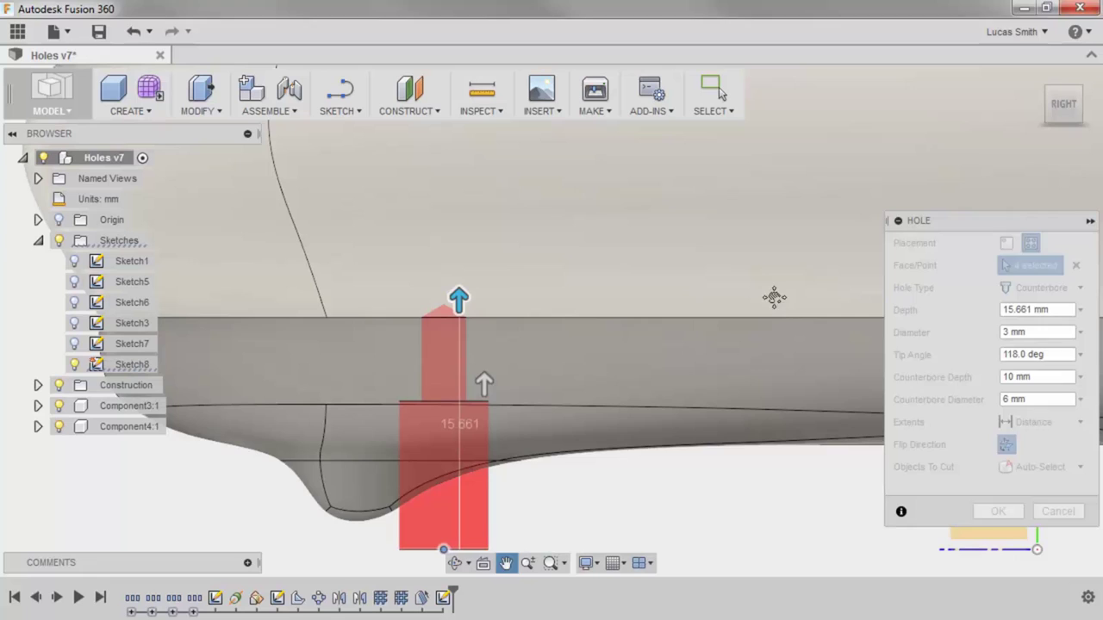
pyautogui.doubleClick(1034, 309)
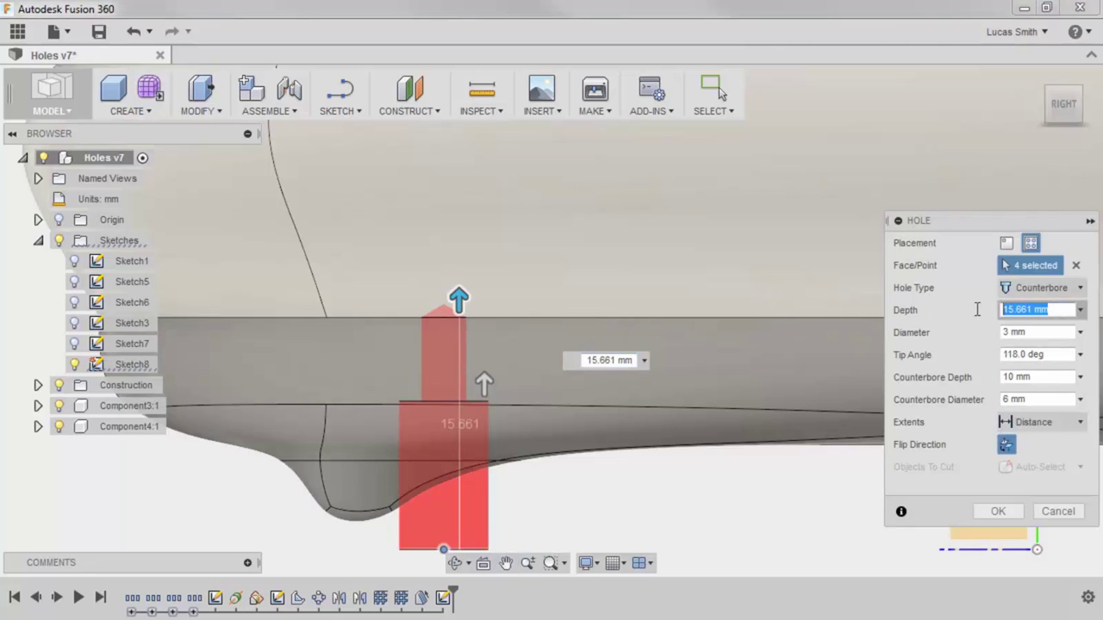
pyautogui.write('30')
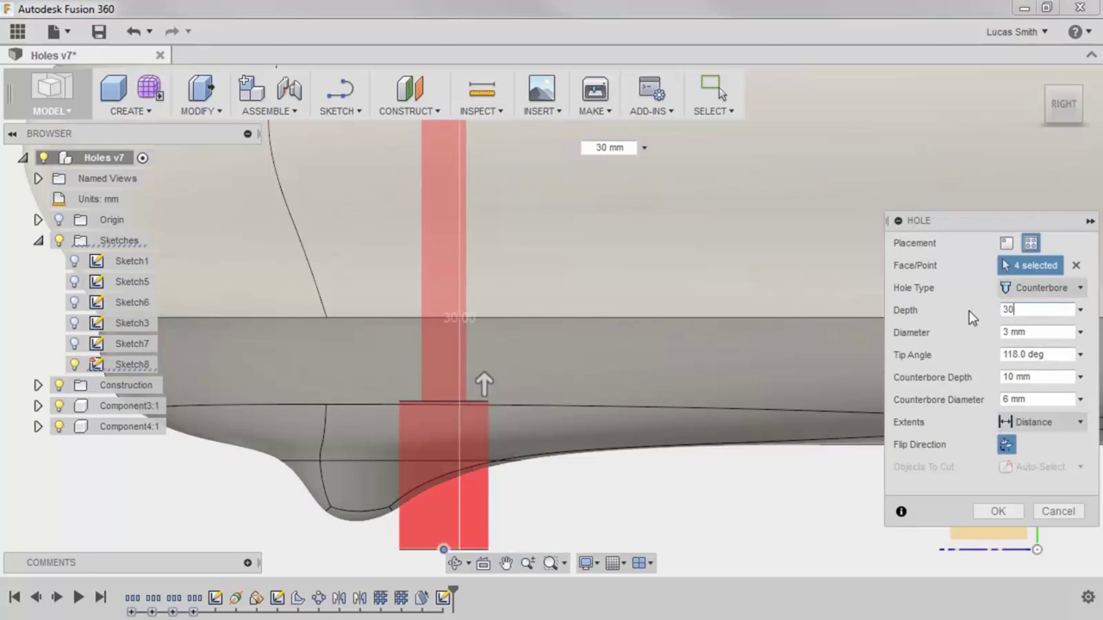
pyautogui.scroll(-2, 746, 310)
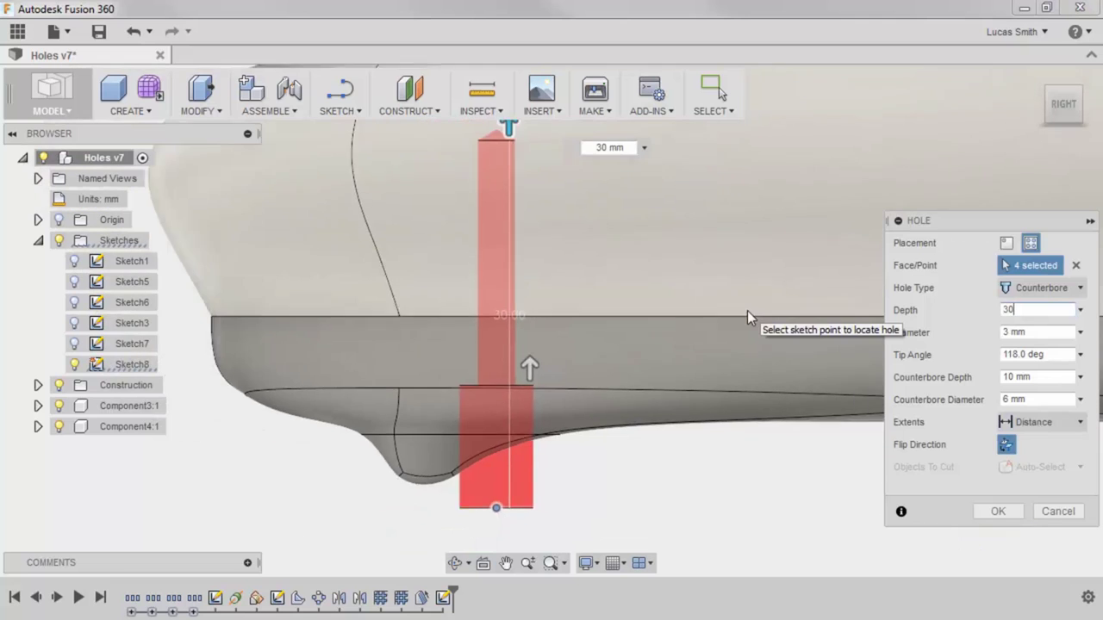
pyautogui.scroll(-2, 747, 310)
pyautogui.moveTo(781, 283); pyautogui.dragTo(738, 318, button='middle')
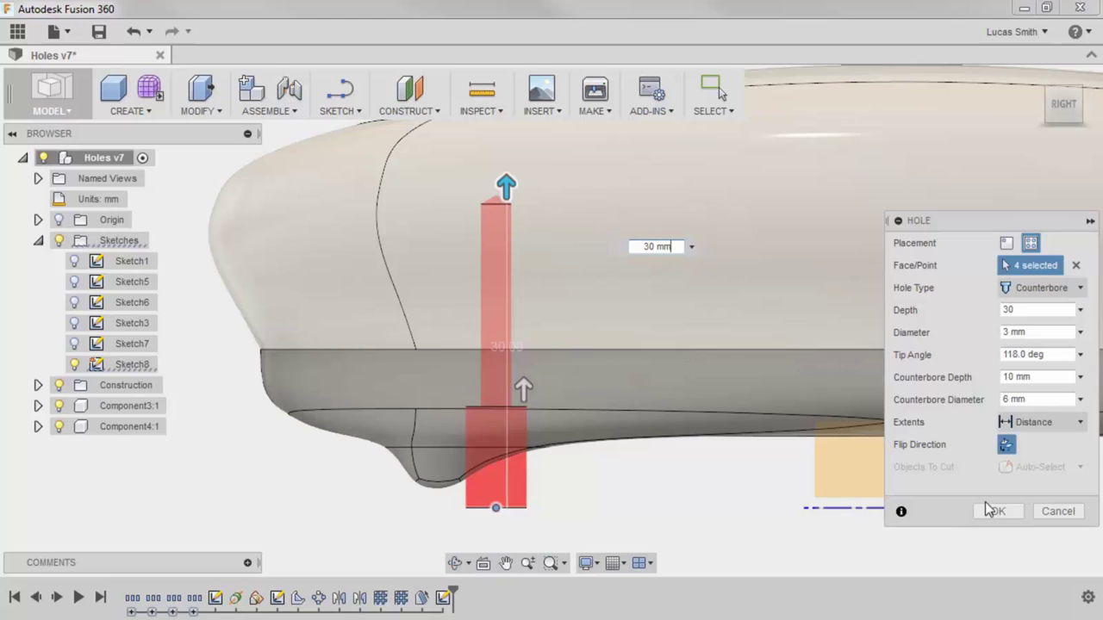
pyautogui.click(996, 512)
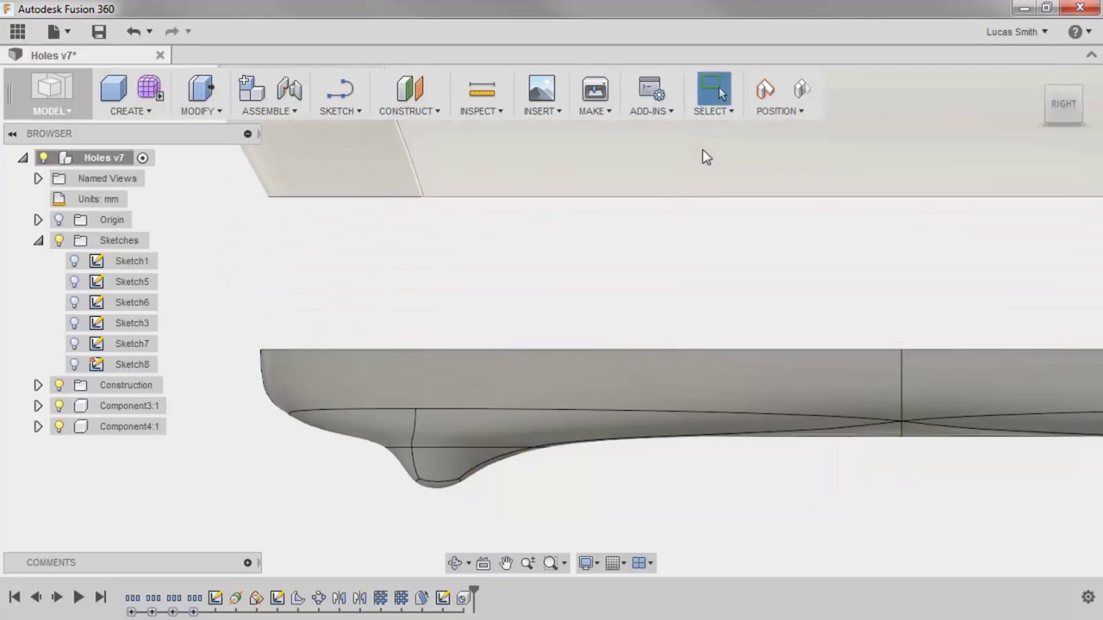
pyautogui.moveTo(720, 291)
pyautogui.keyDown('shift'); pyautogui.mouseDown(button='middle')
pyautogui.moveTo(713, 314)
pyautogui.moveTo(715, 246)
pyautogui.moveTo(712, 305)
pyautogui.moveTo(746, 185)
pyautogui.moveTo(733, 362)
pyautogui.mouseUp(button='middle'); pyautogui.keyUp('shift')
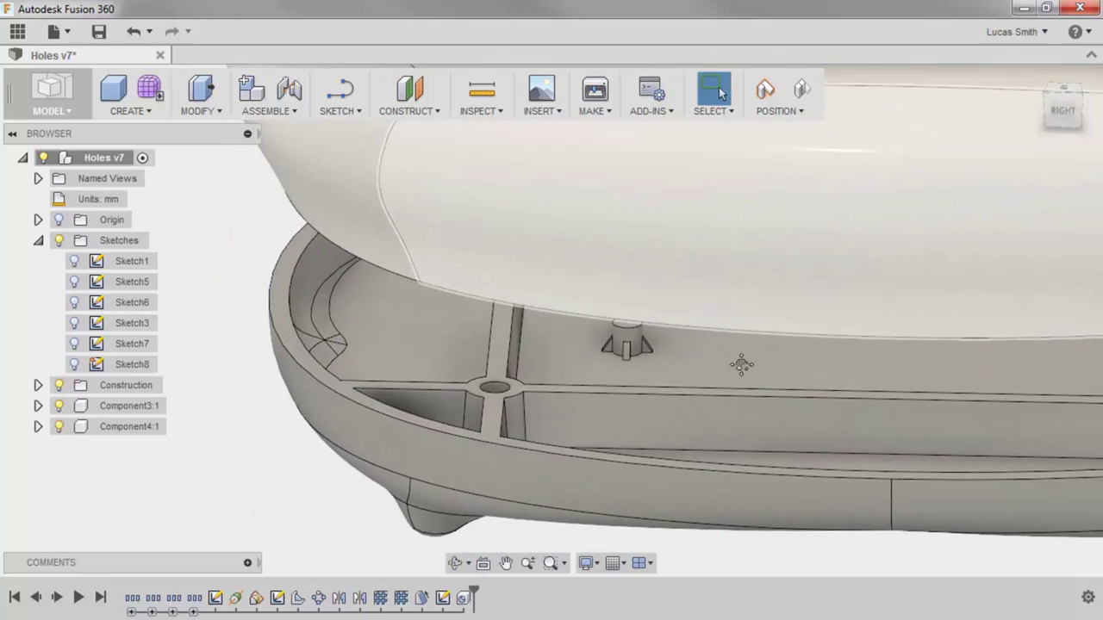
pyautogui.moveTo(732, 147); pyautogui.dragTo(744, 385, button='middle')
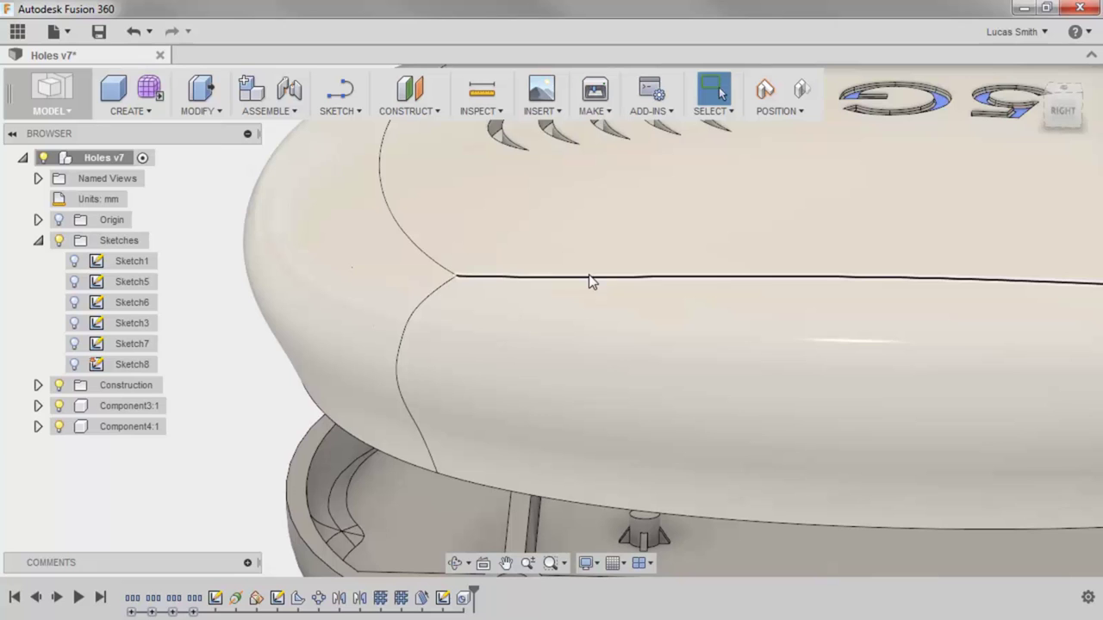
pyautogui.moveTo(710, 477); pyautogui.dragTo(729, 247, button='middle')
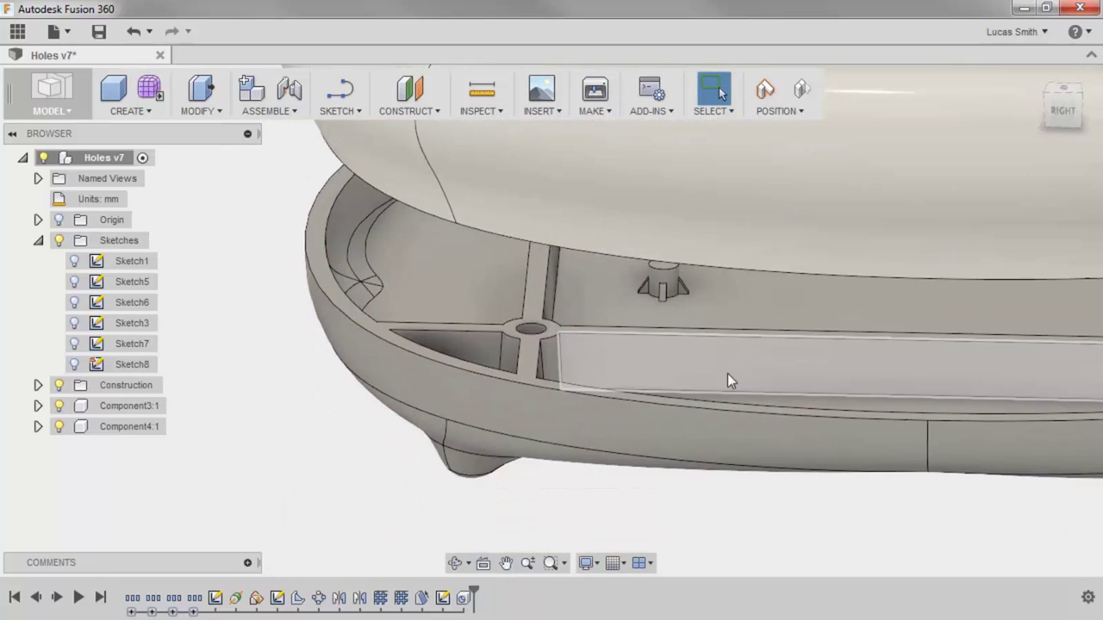
pyautogui.keyDown('shift'); pyautogui.moveTo(727, 373); pyautogui.dragTo(719, 233, button='middle'); pyautogui.keyUp('shift')
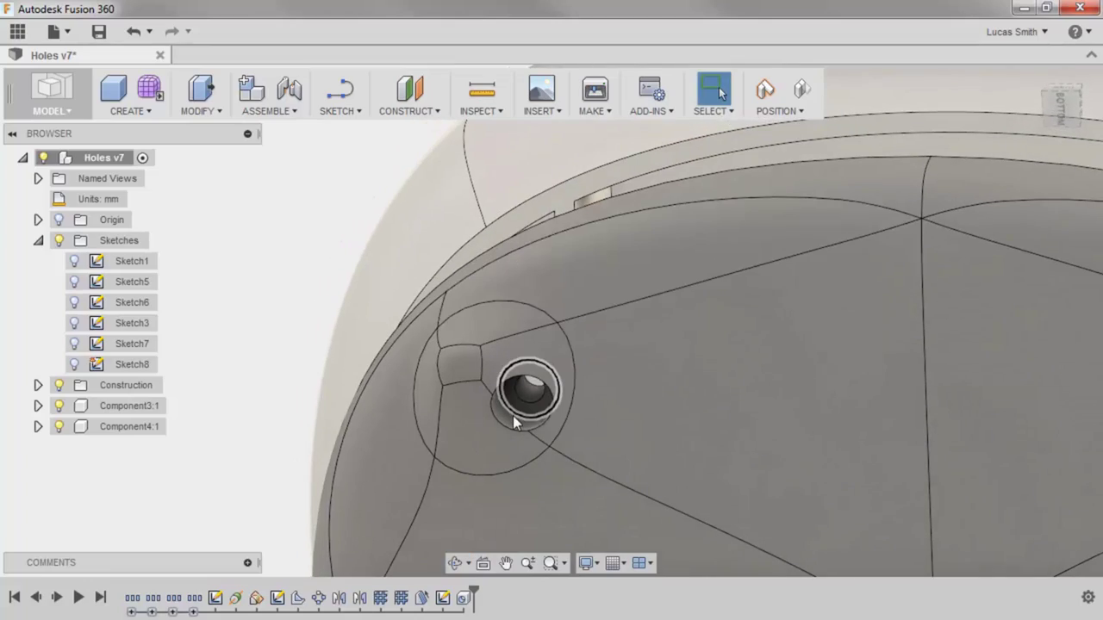